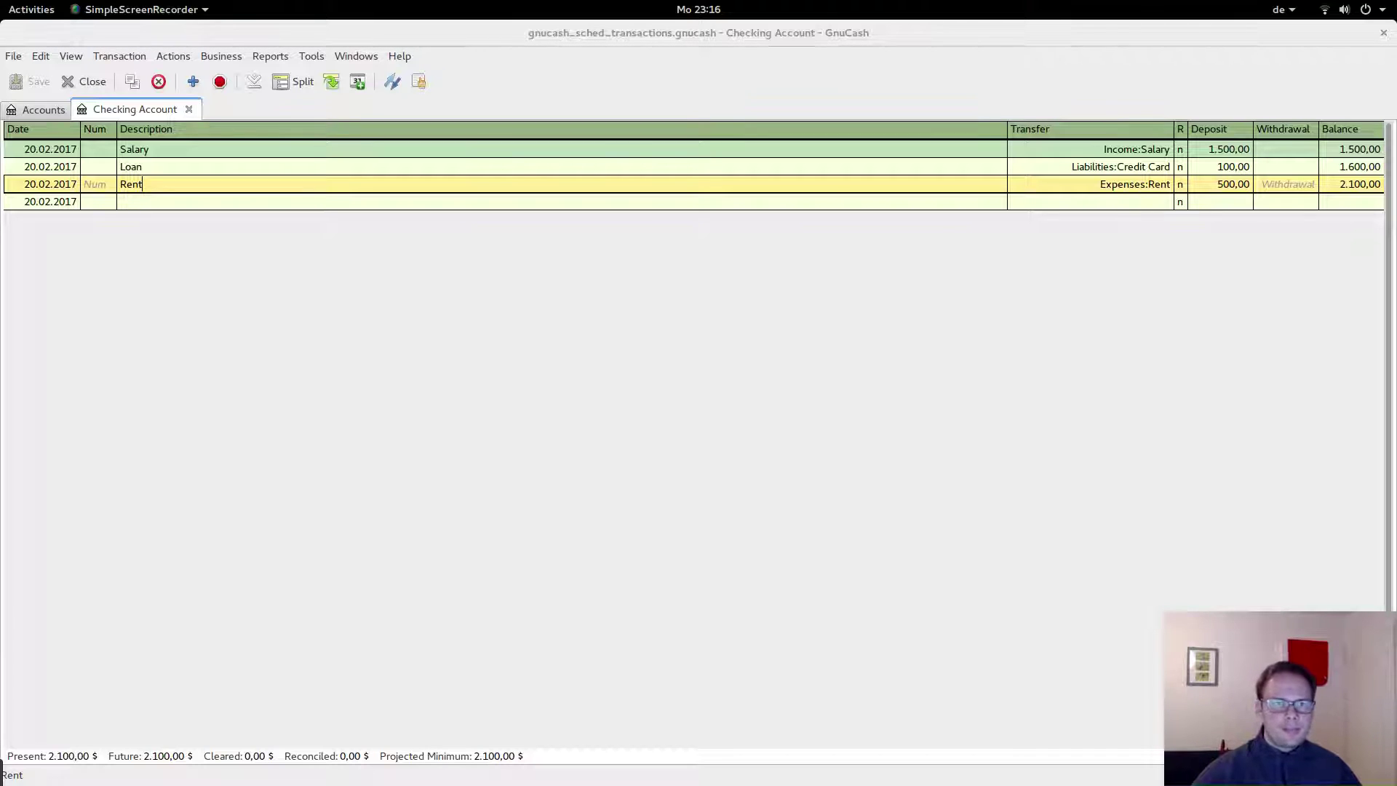
Schedule the Salary transaction from the checking account register with a Monthly frequency.
click(443, 260)
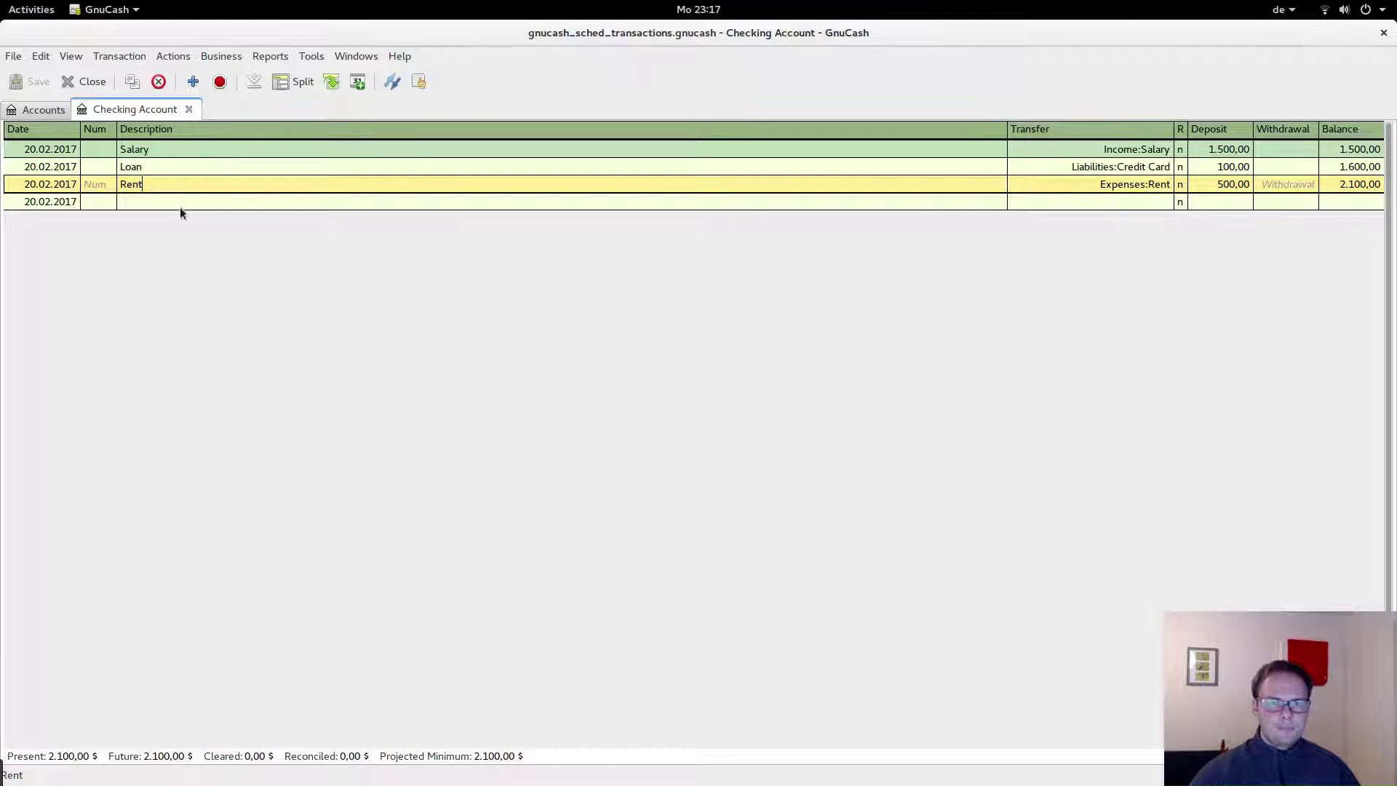
click(190, 150)
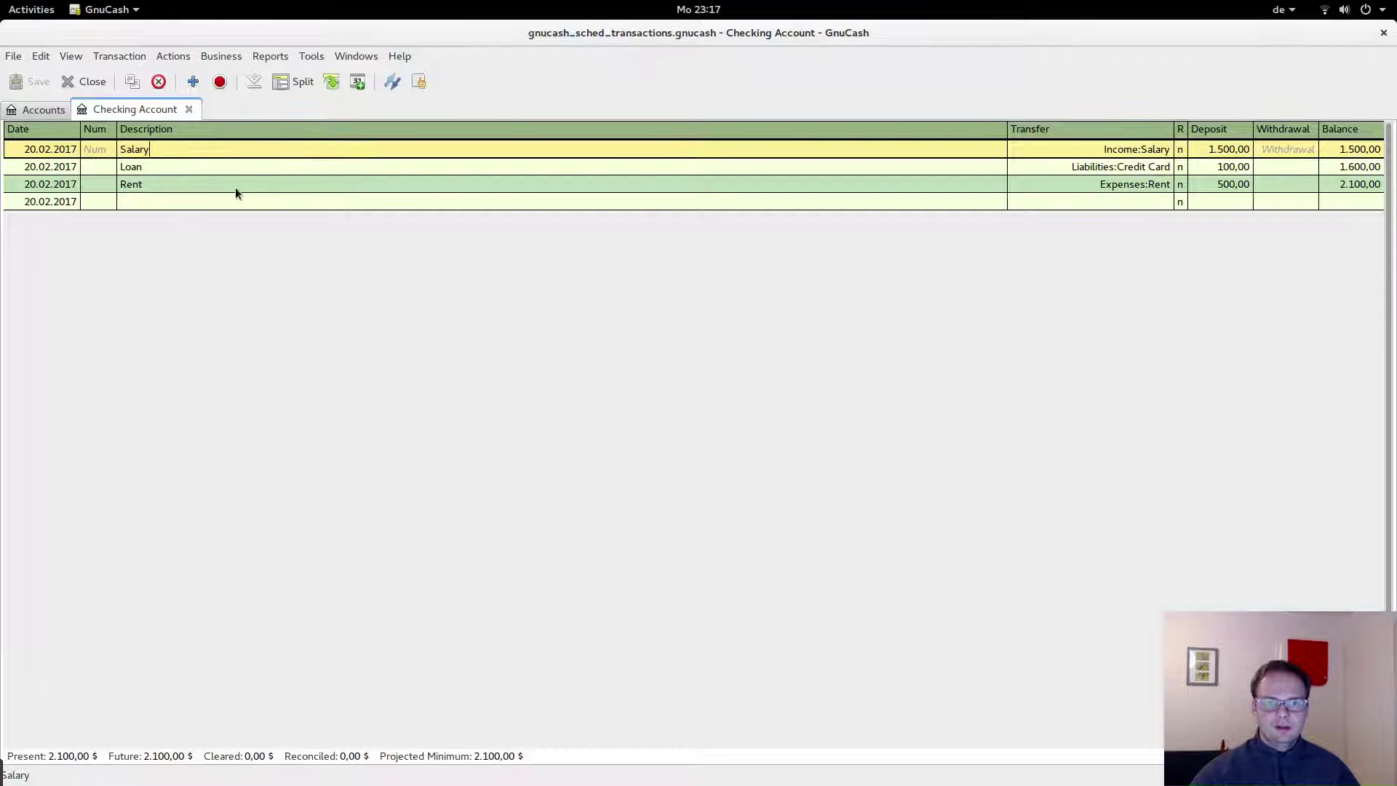
right_click(256, 150)
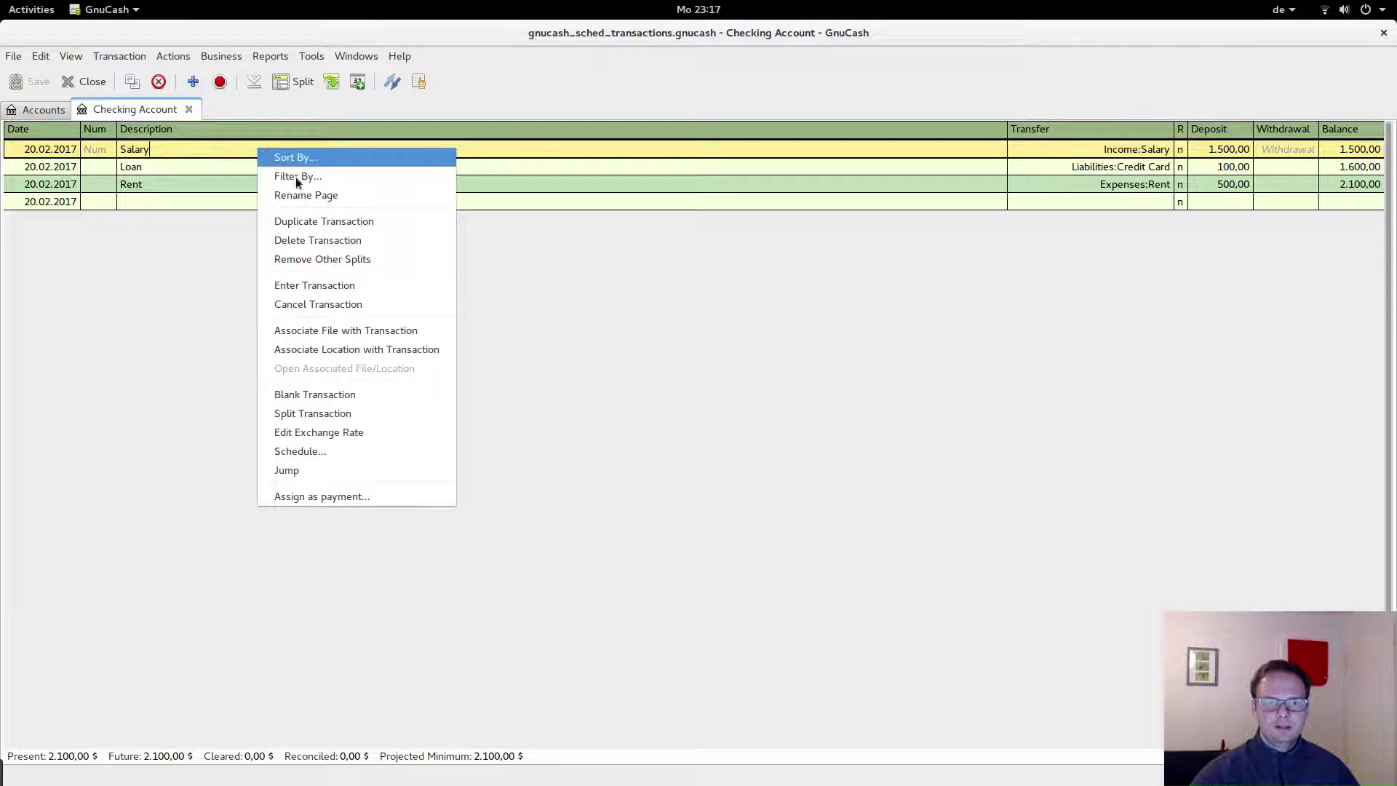
click(331, 455)
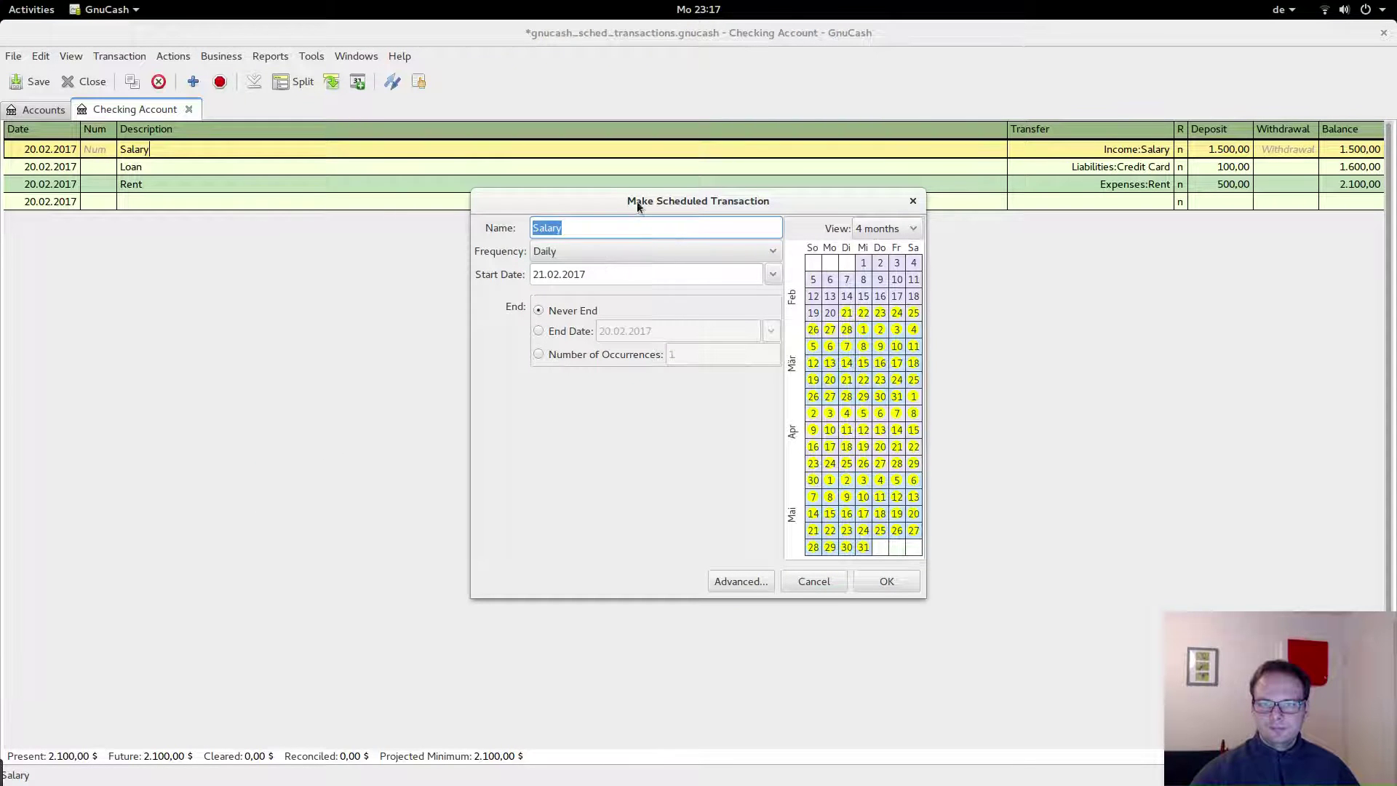
drag(636, 201, 526, 200)
click(500, 226)
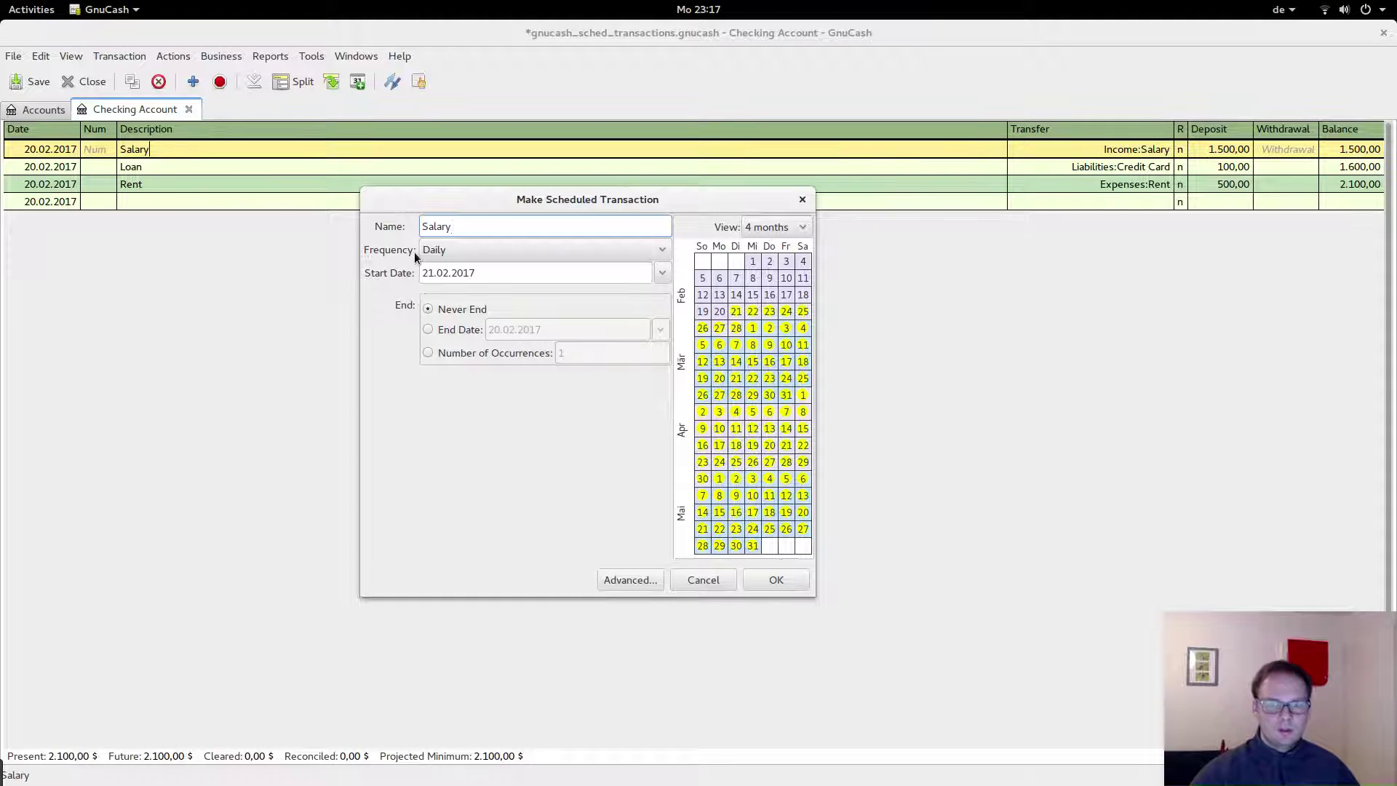
click(470, 251)
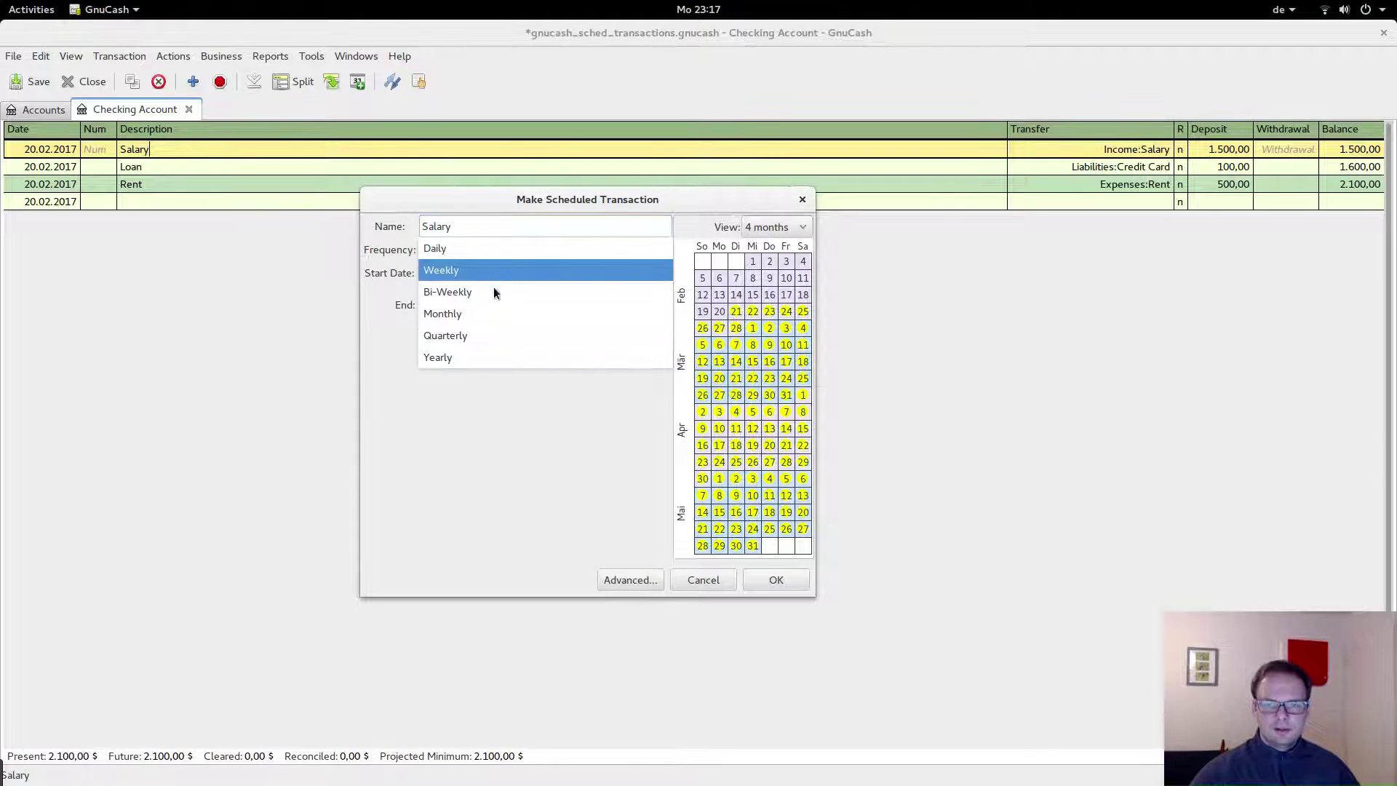
click(491, 315)
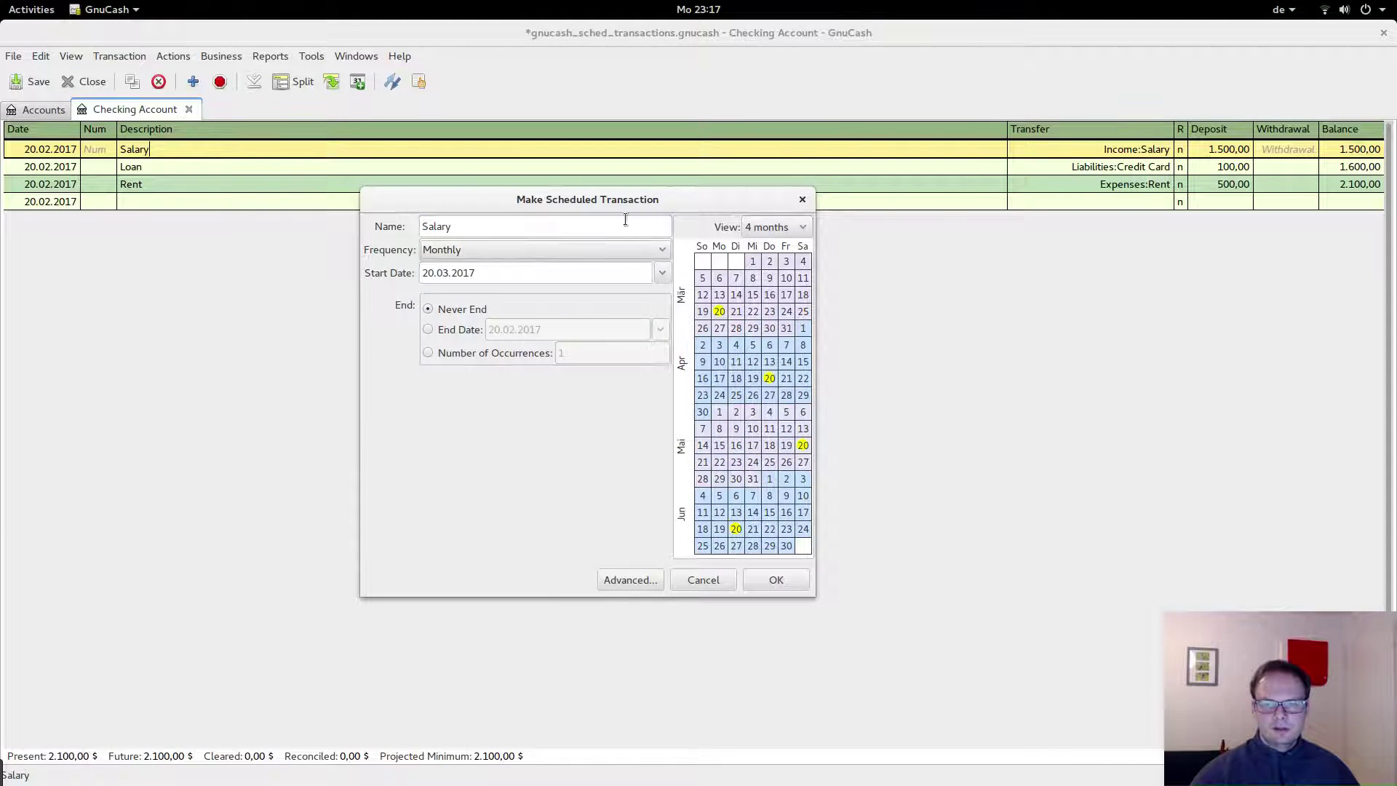
drag(654, 201, 640, 205)
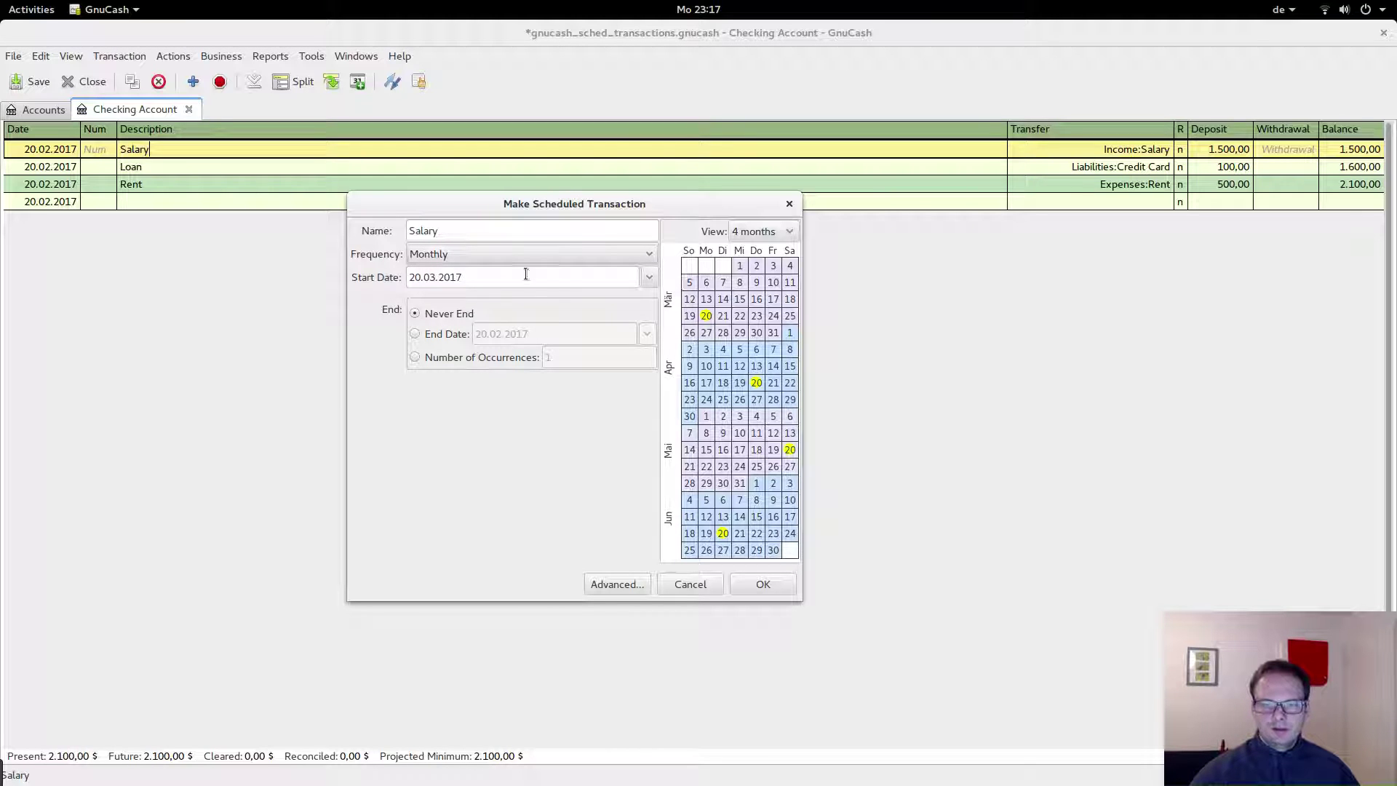
Set the start date of the scheduled Salary transaction to 01.03.2017.
mouse_move(408, 276)
mouse_down()
mouse_move(470, 277)
mouse_move(402, 278)
mouse_up()
click(470, 278)
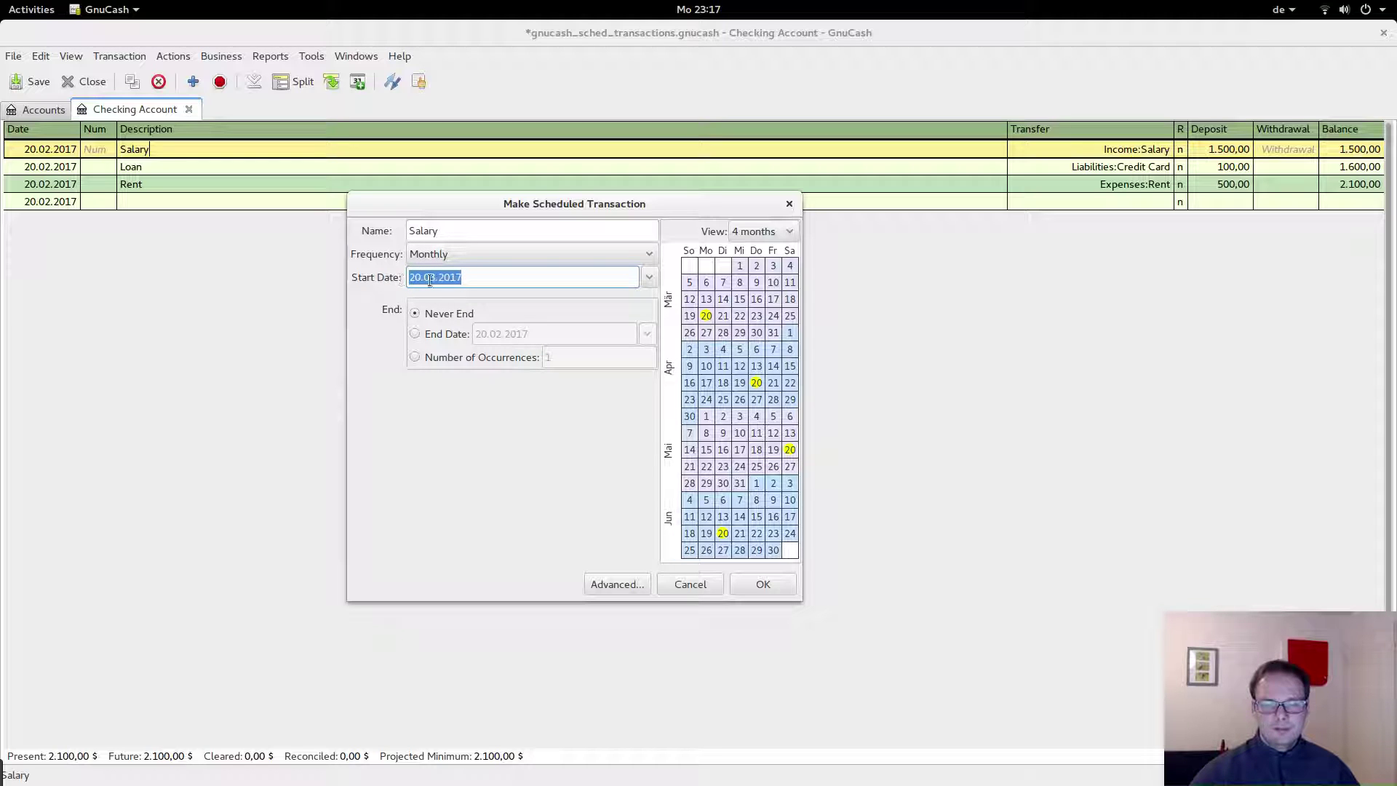
click(428, 278)
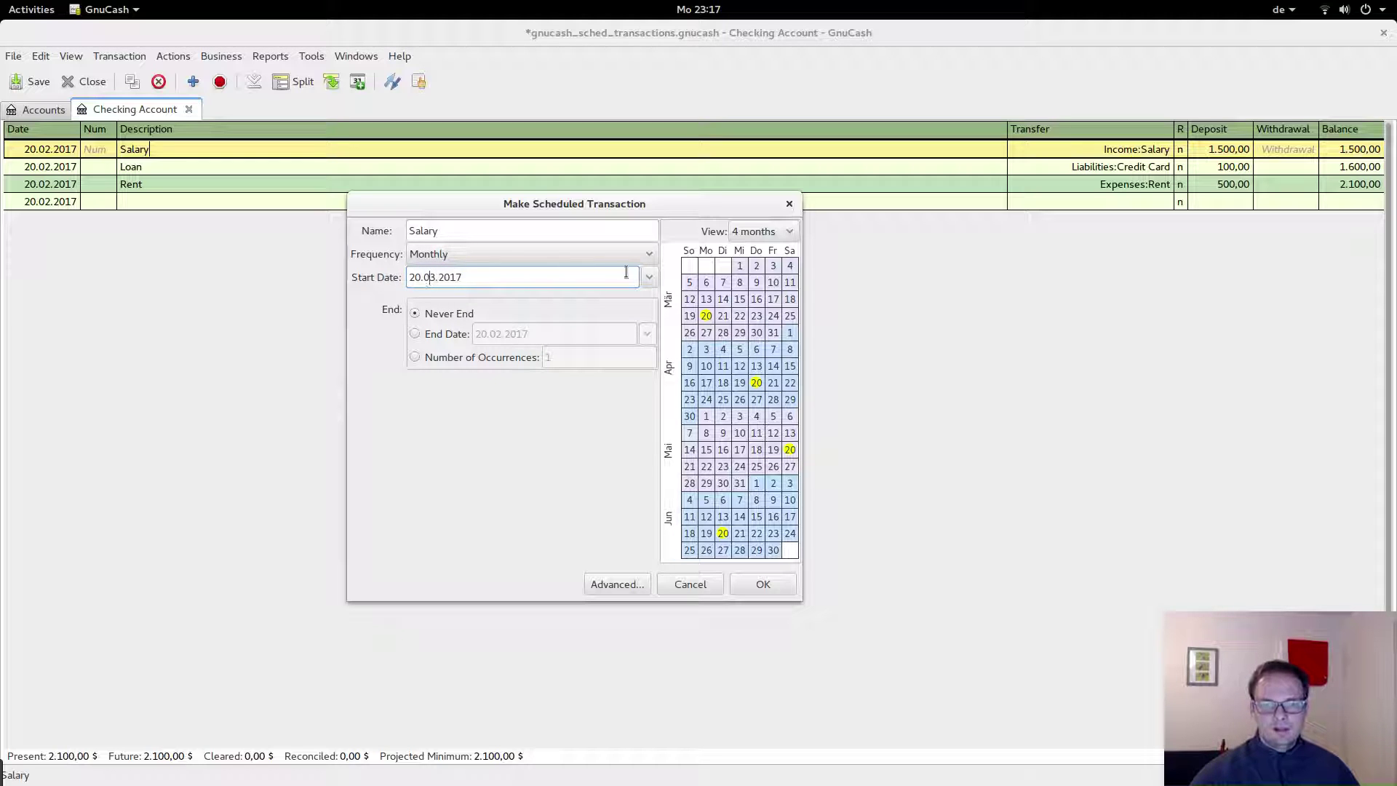
click(649, 278)
click(599, 300)
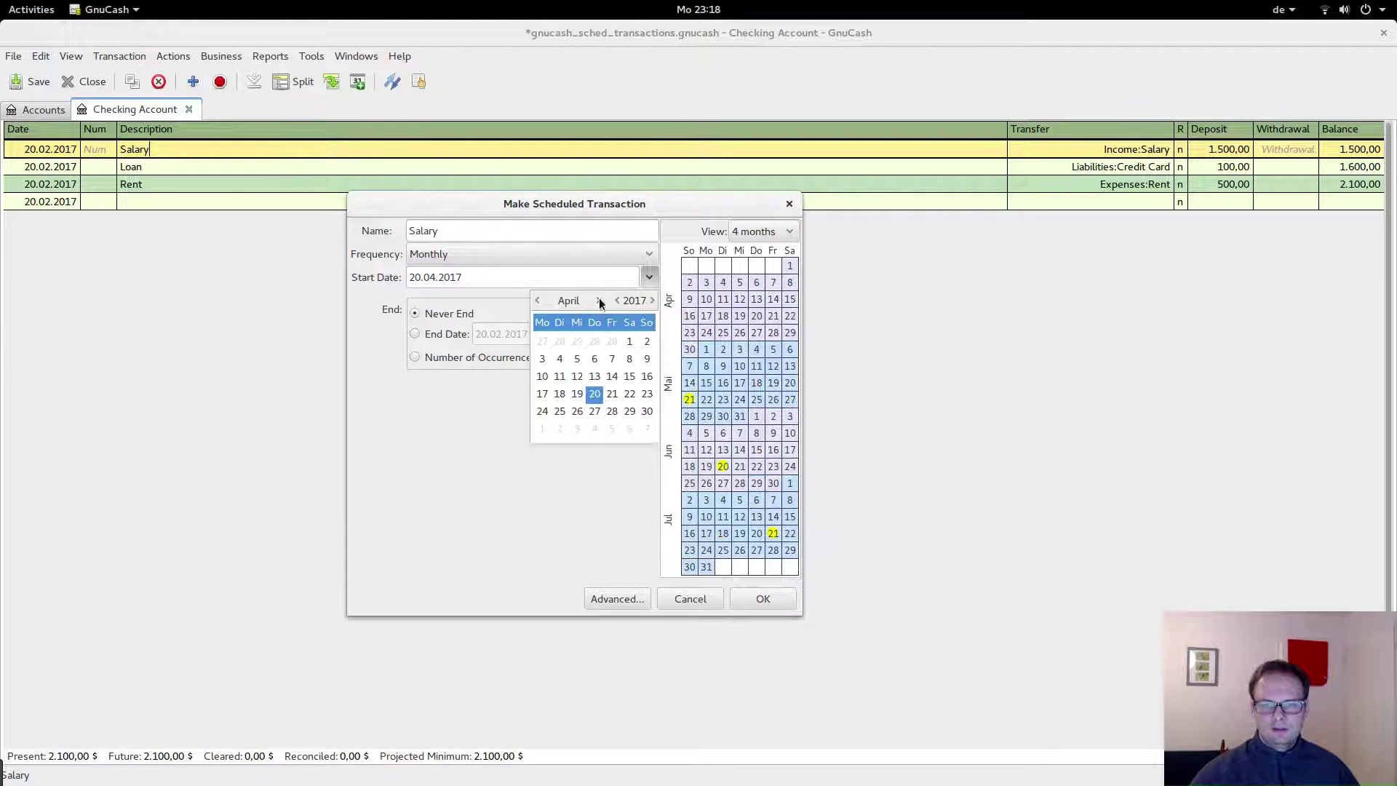
click(537, 300)
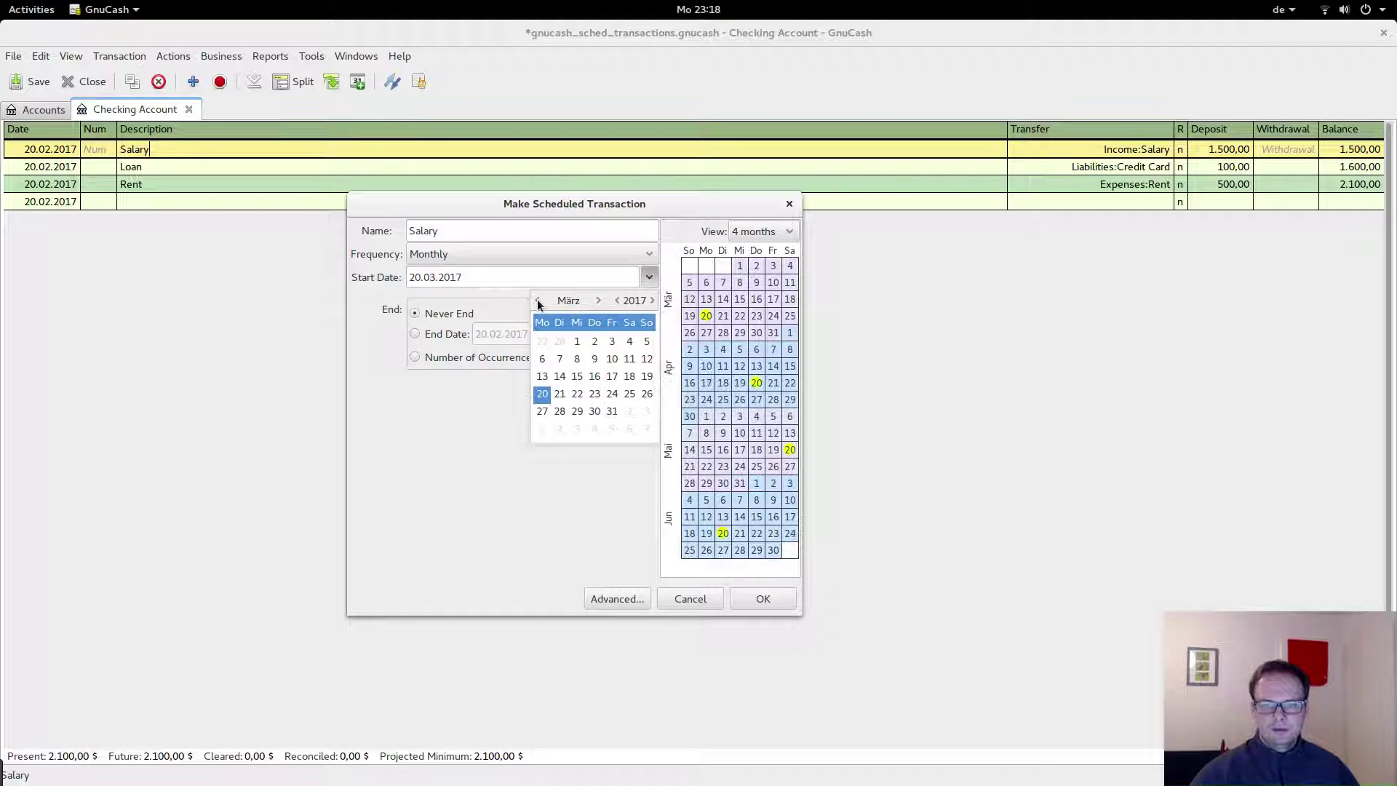
click(577, 341)
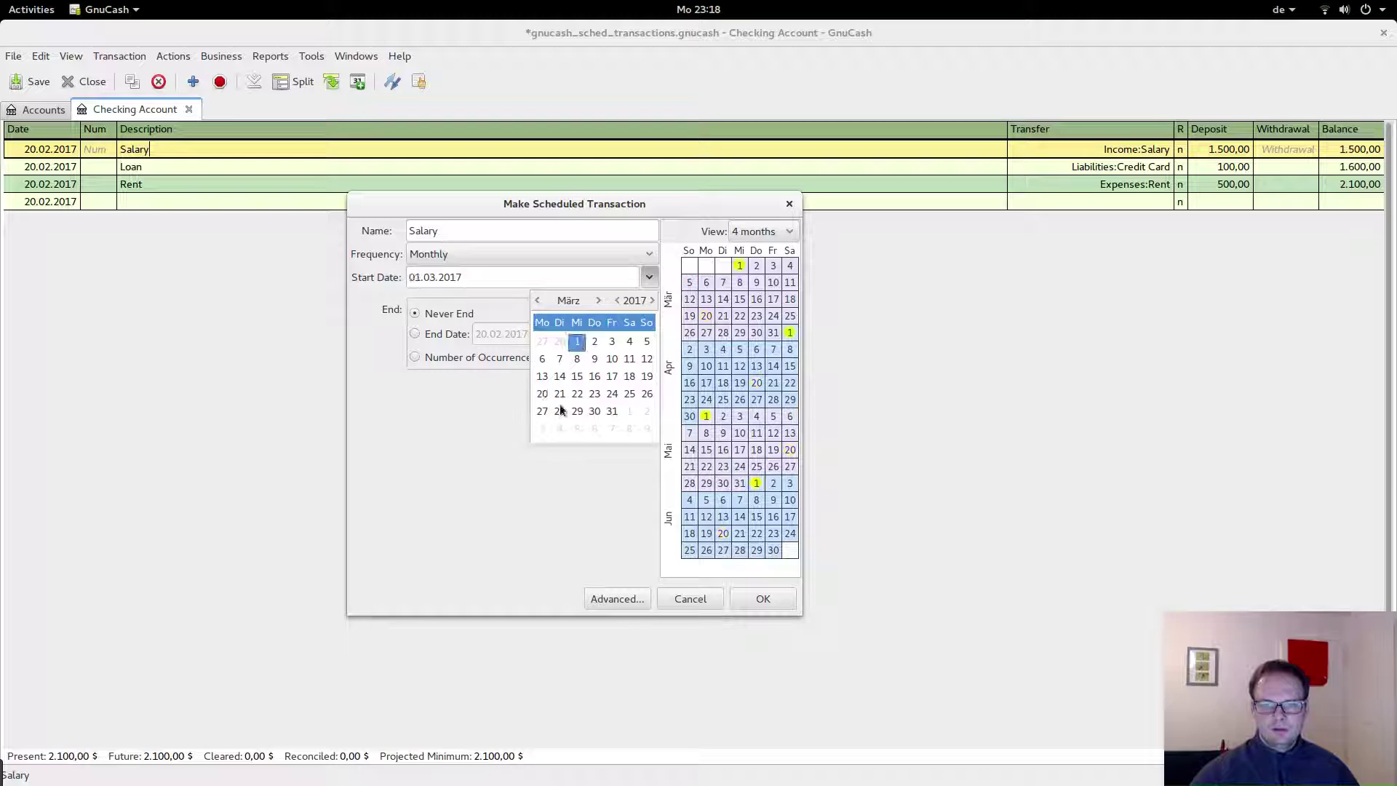
click(480, 446)
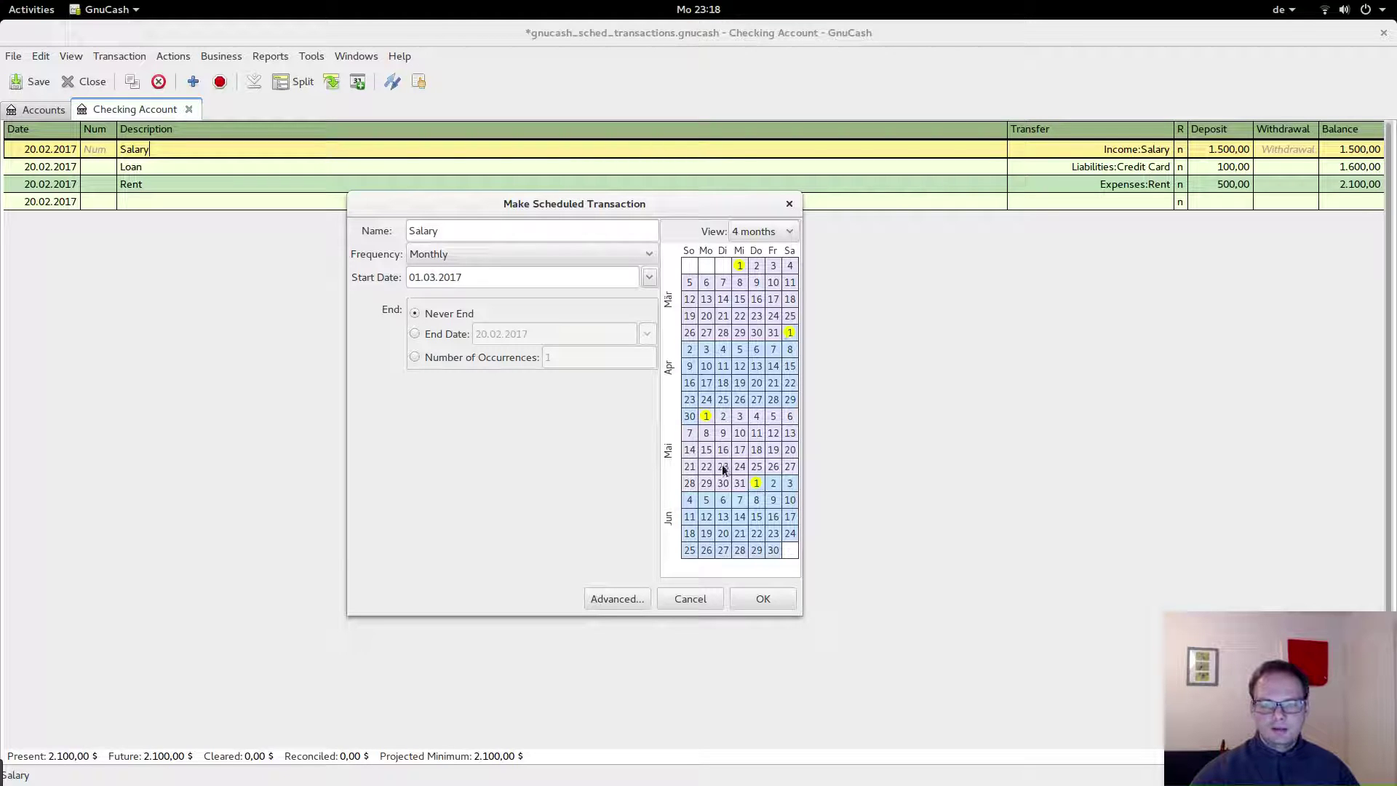
Enable automatic creation with notification on creation in the advanced options of the Salary schedule.
click(625, 600)
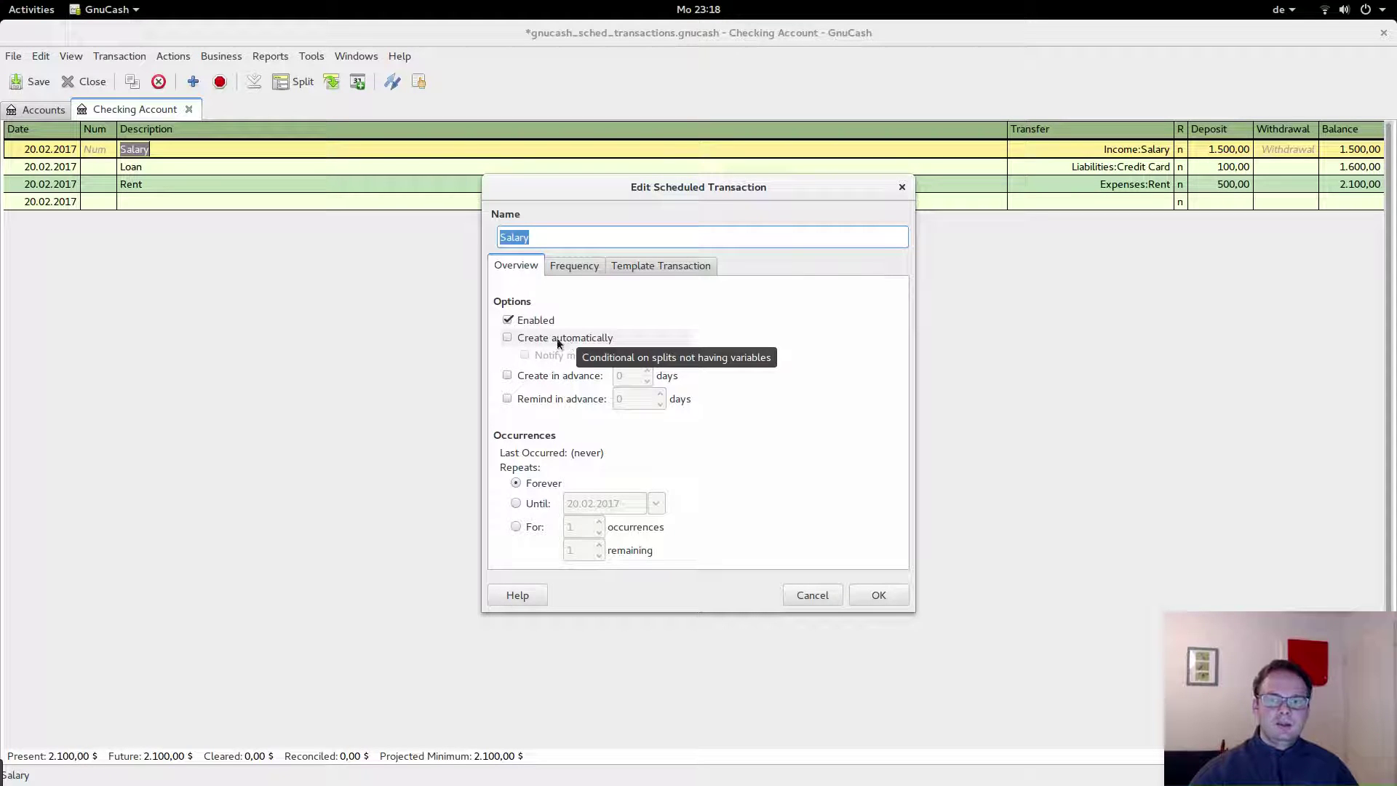
click(506, 337)
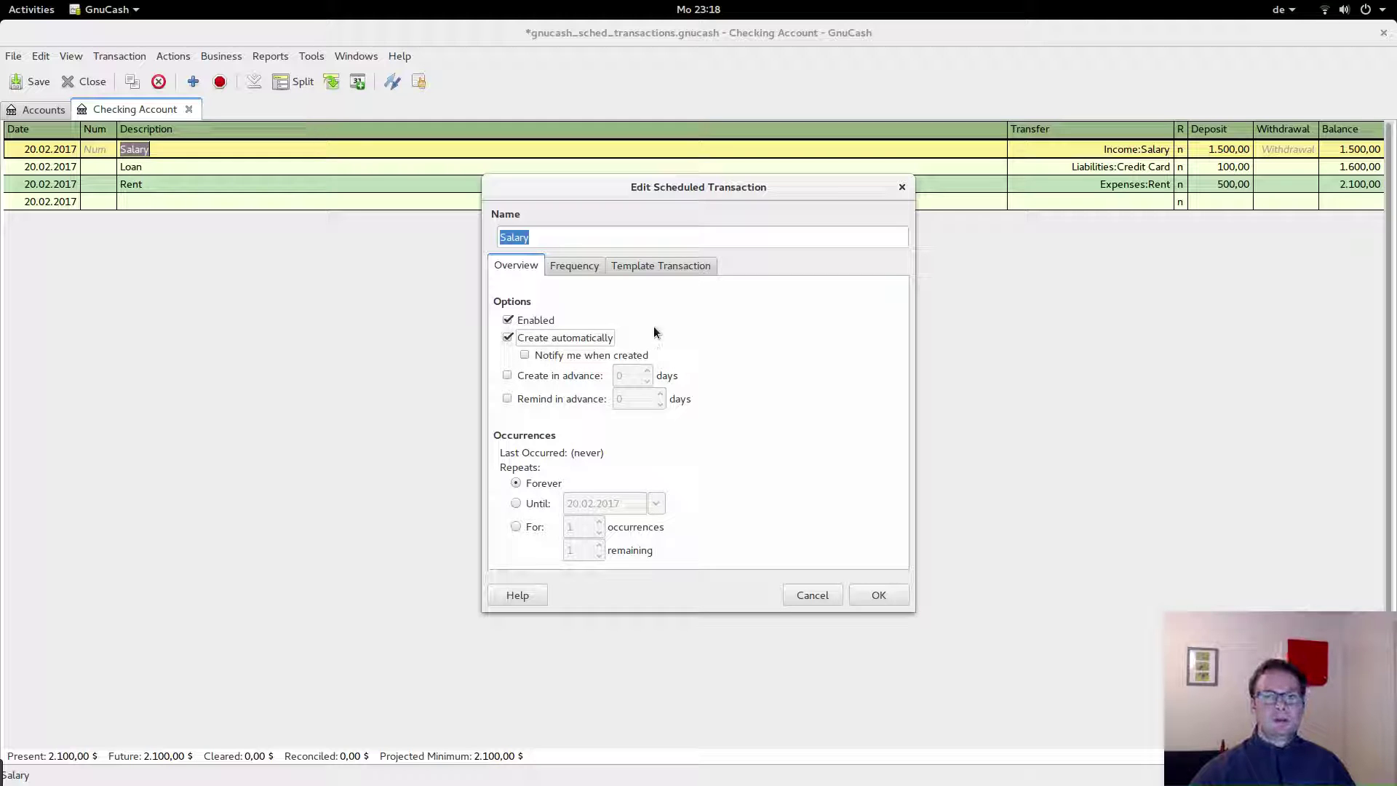
click(524, 356)
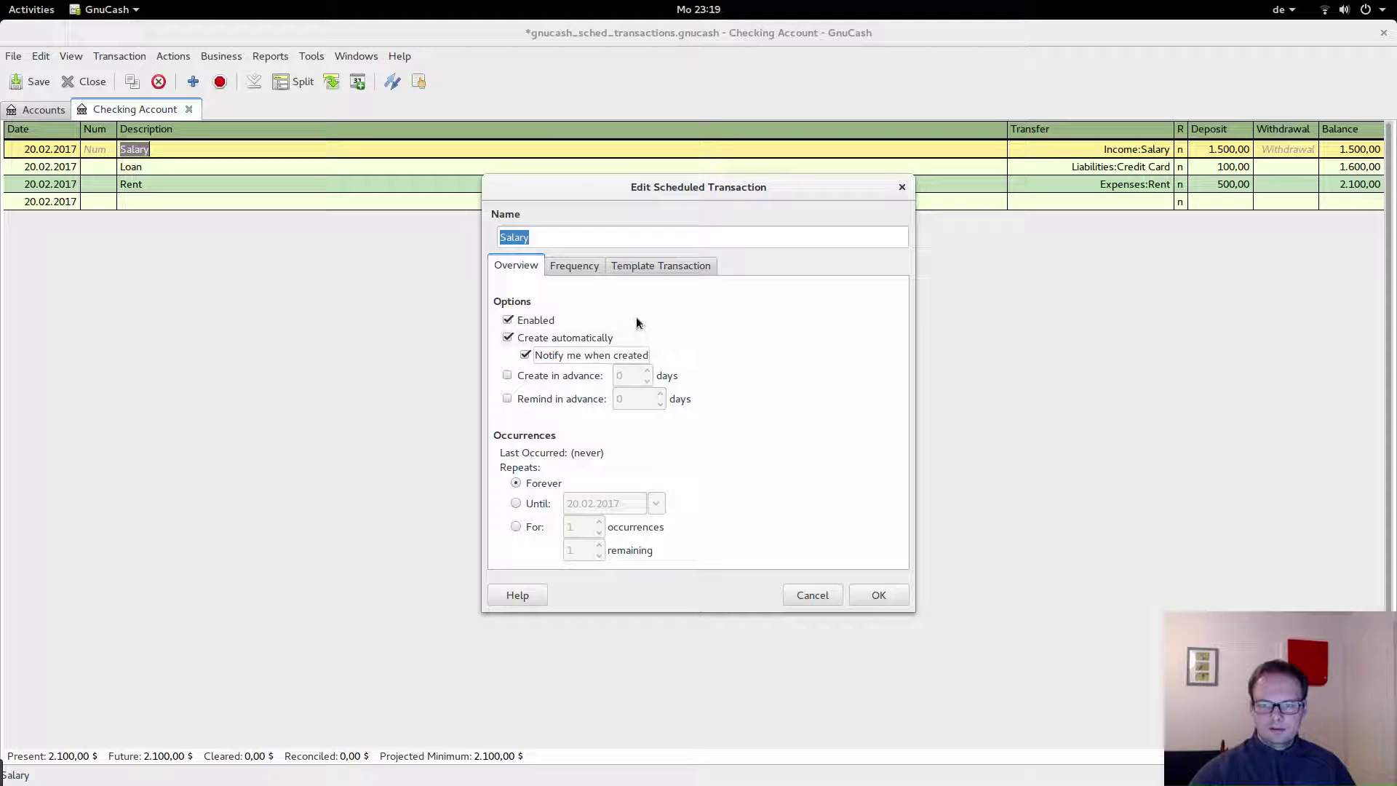
Review the Salary schedule's weekend rule, keeping No change, check its template transaction and accept the schedule.
click(588, 265)
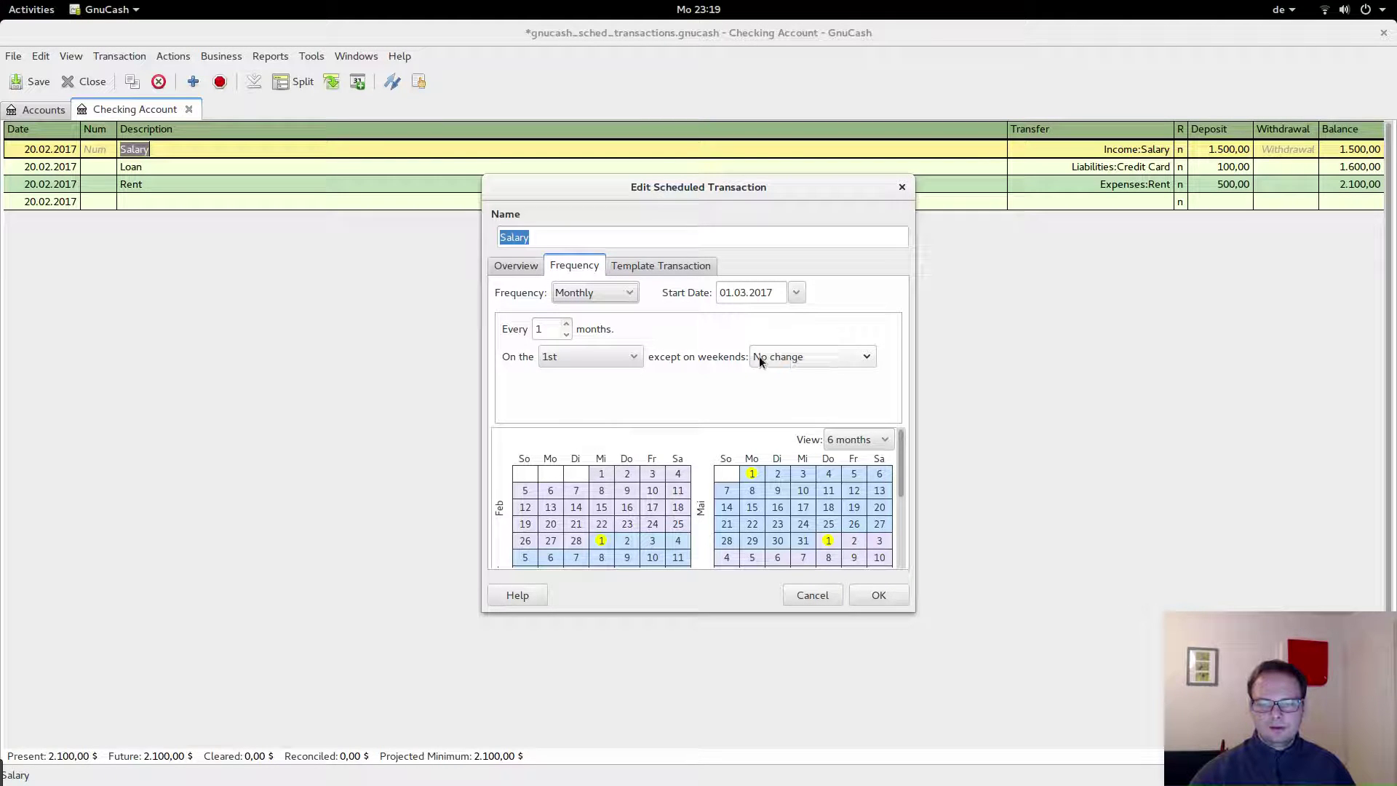
click(780, 356)
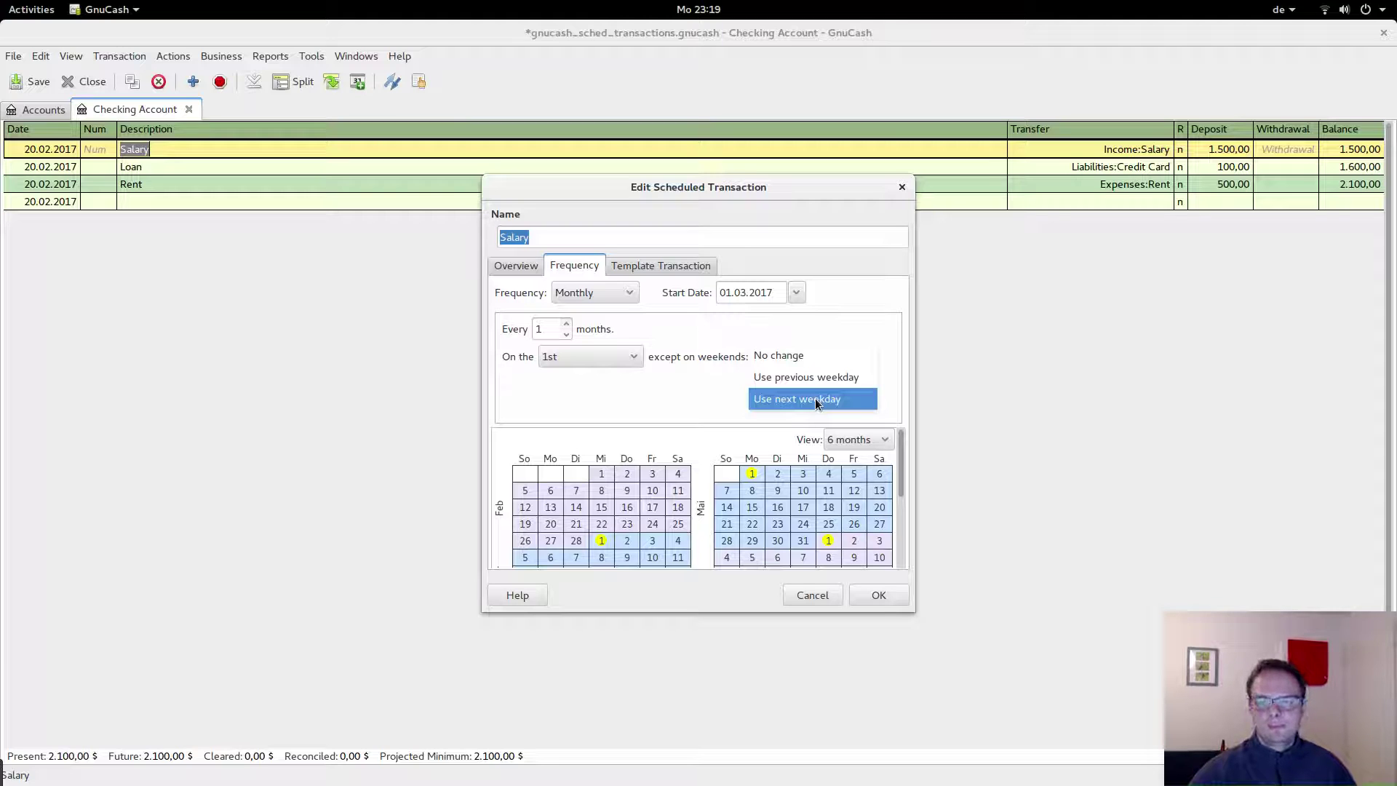
click(768, 396)
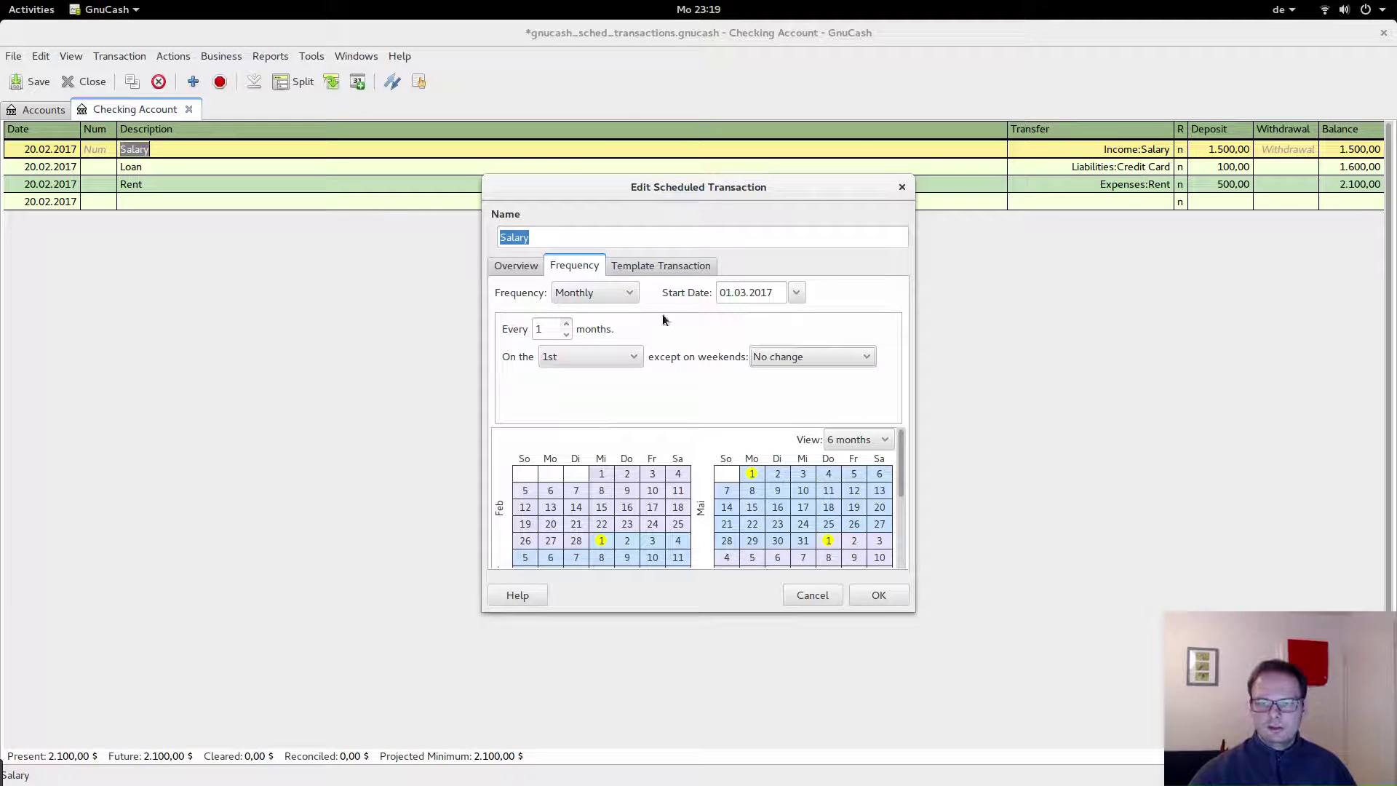
click(658, 262)
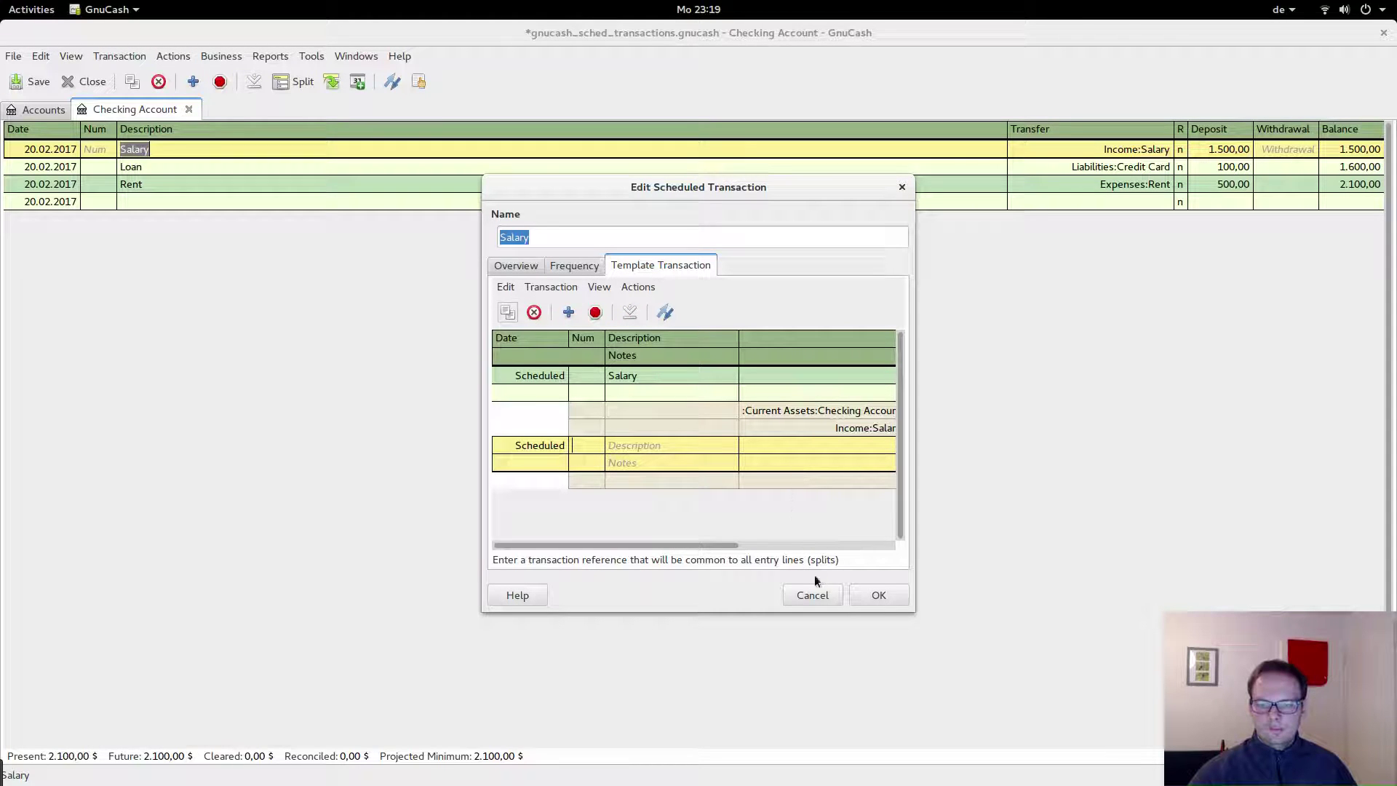
drag(714, 546, 578, 523)
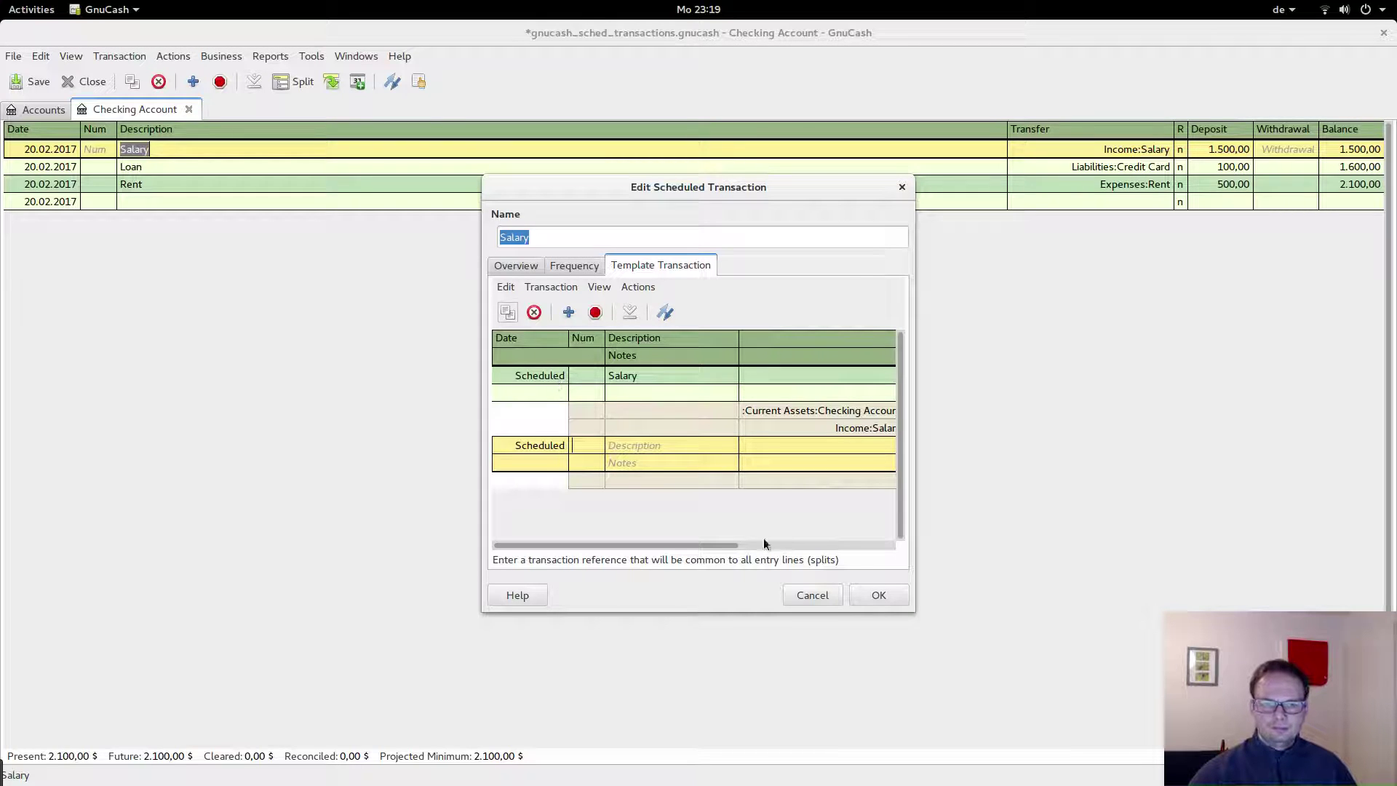
click(873, 595)
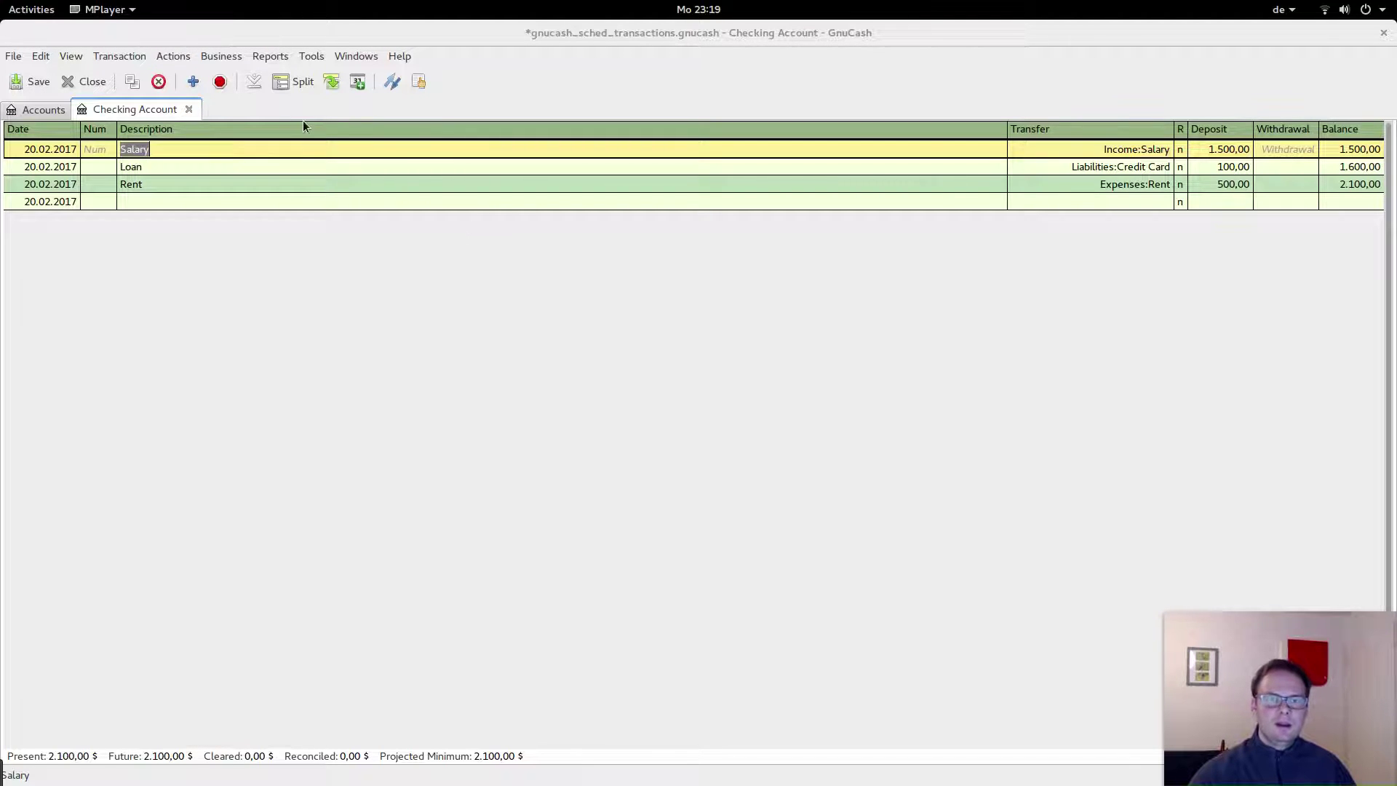
Open the Scheduled Transaction Editor and select the Salary entry.
click(181, 56)
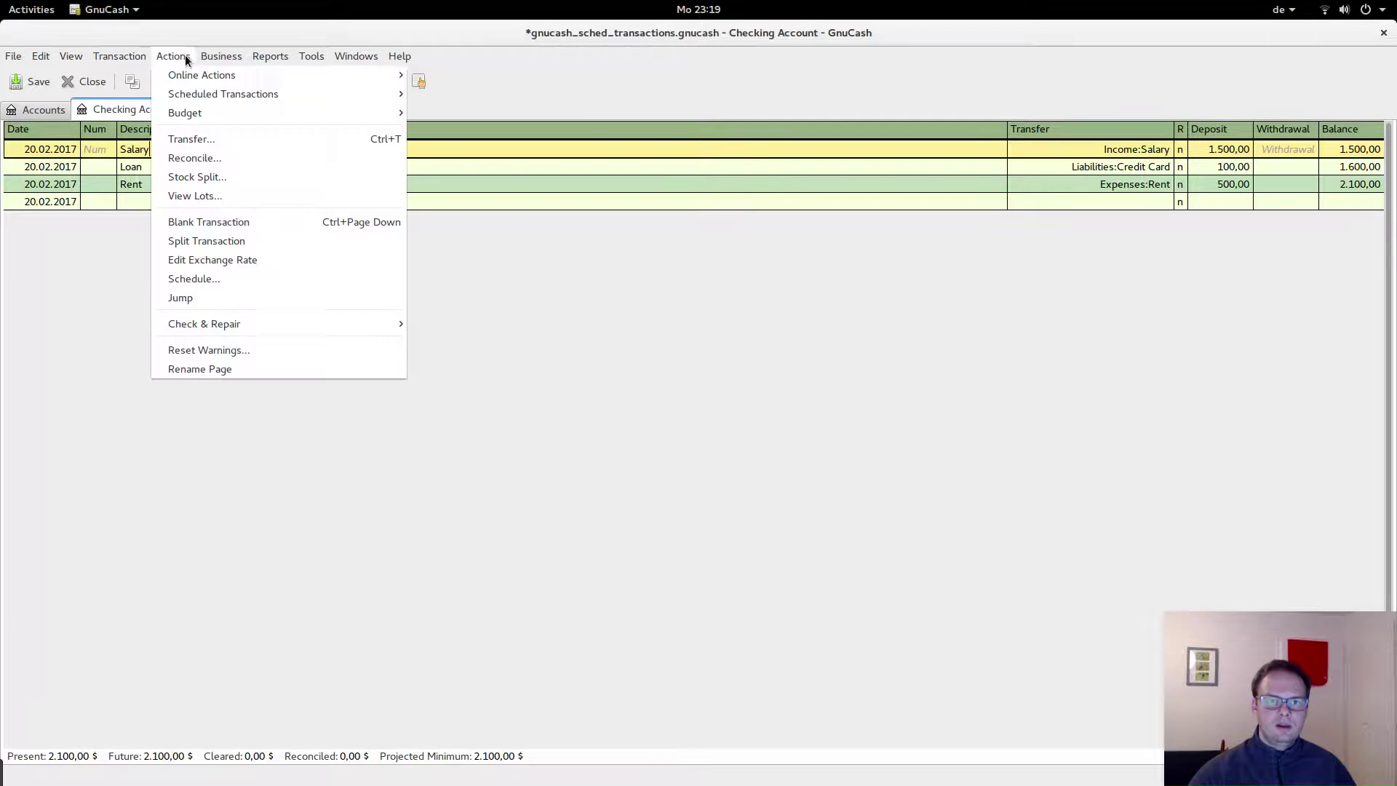
mouse_move(207, 98)
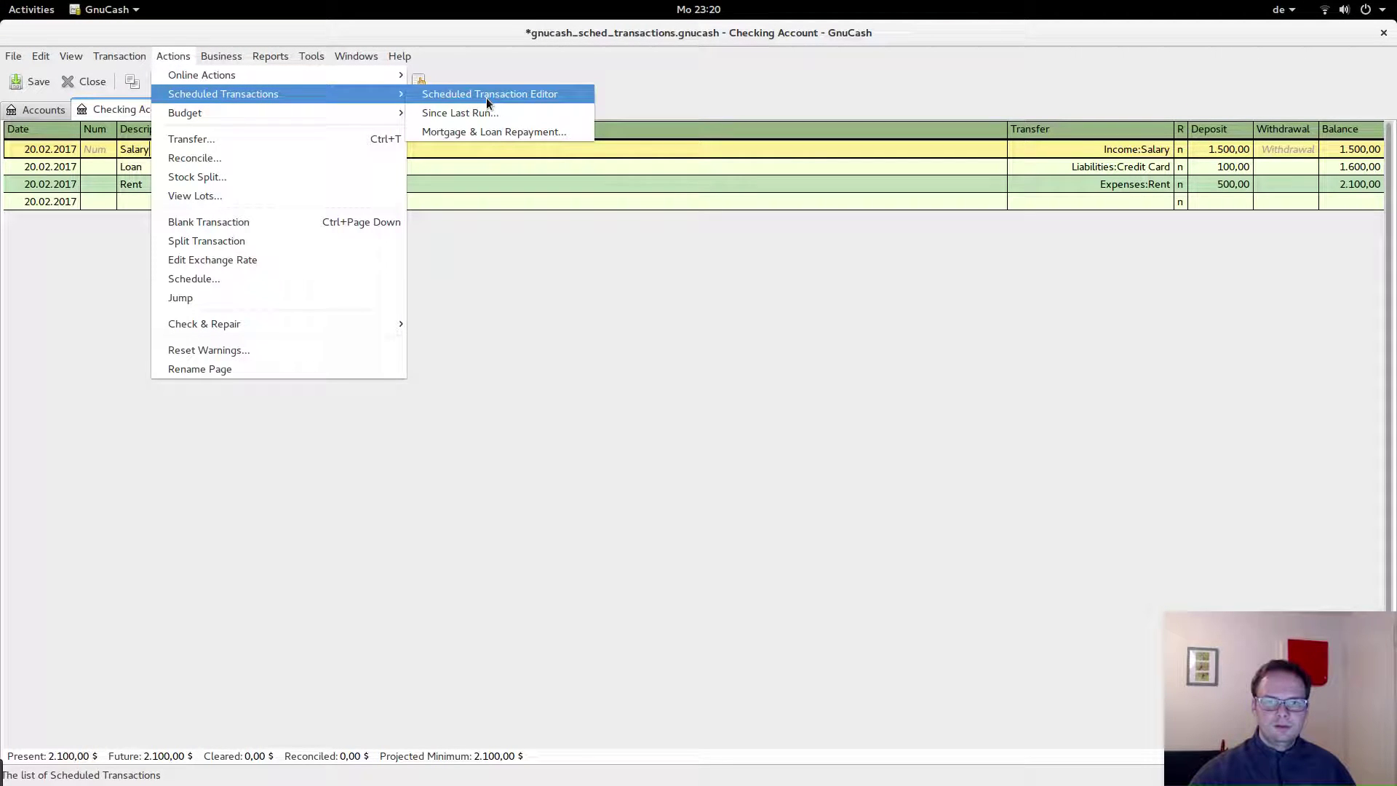
click(486, 97)
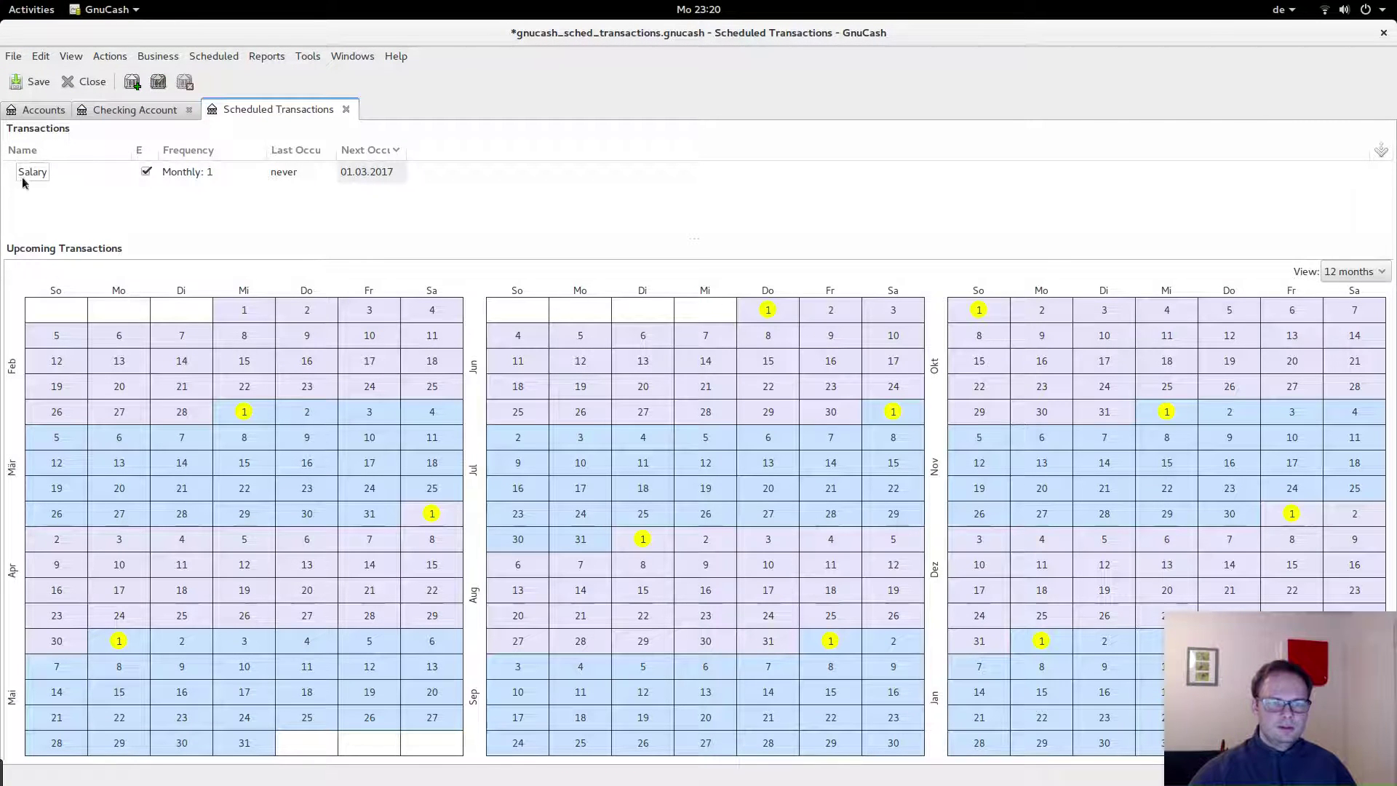
click(76, 175)
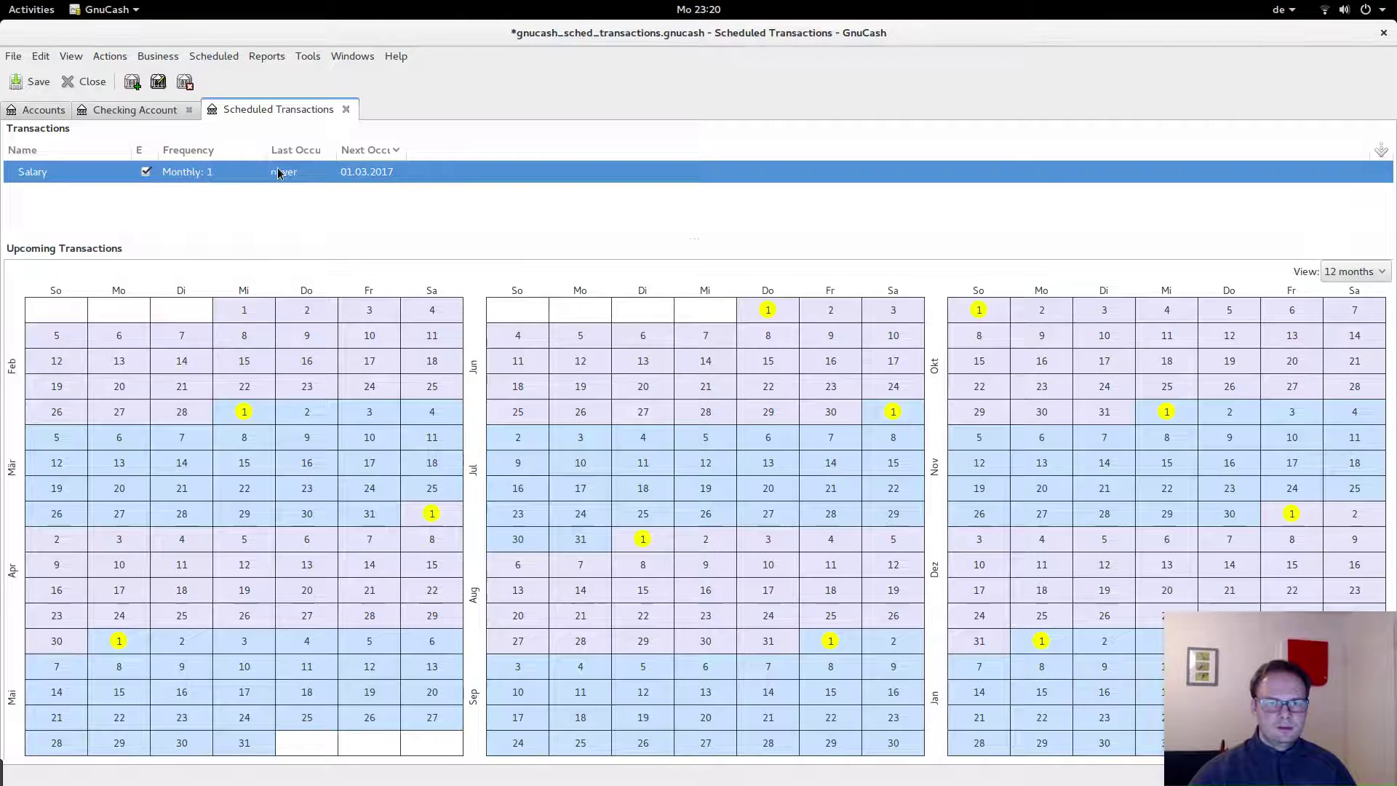
Widen the Last Occur and Next Occur columns of the scheduled transactions list and bring up a calendar day's details.
click(341, 153)
drag(336, 152, 410, 151)
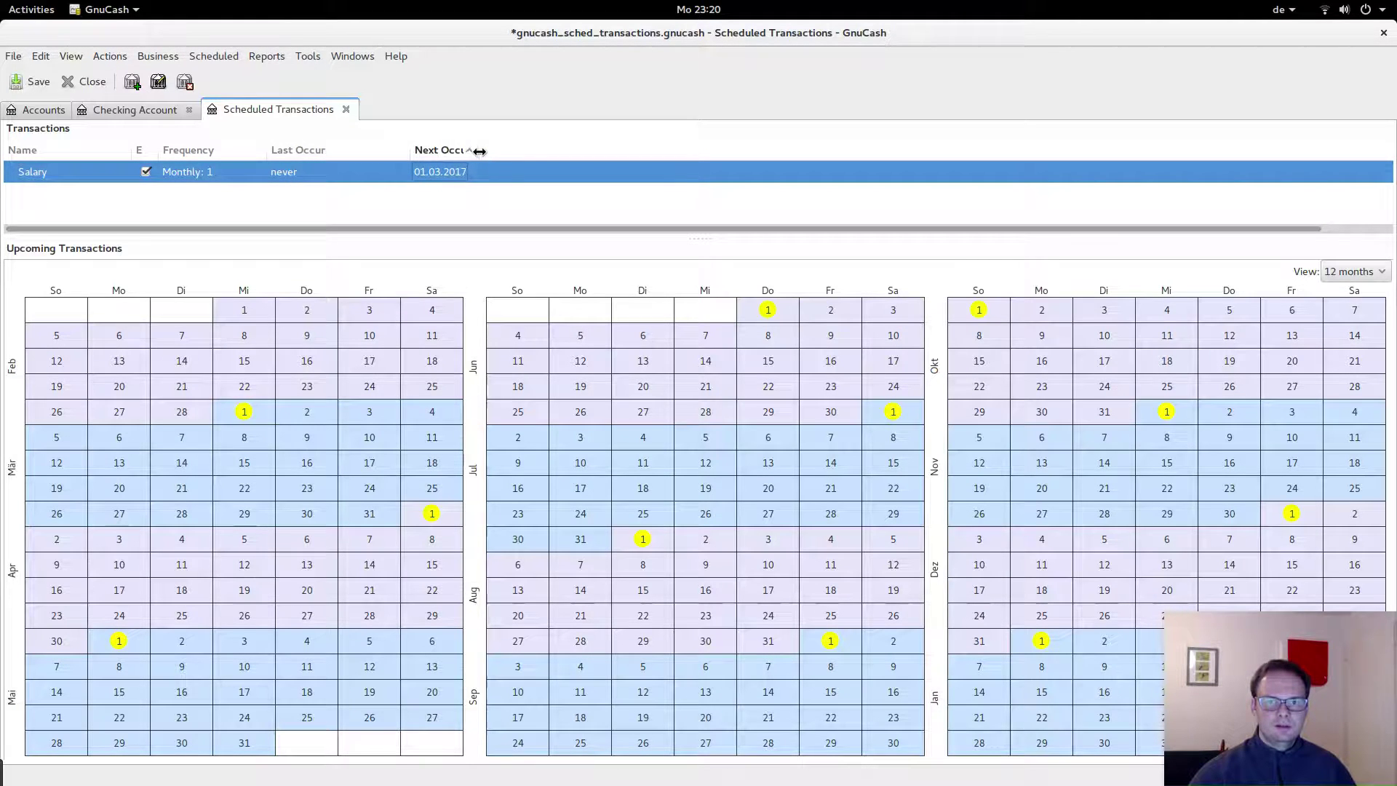
drag(479, 152, 527, 150)
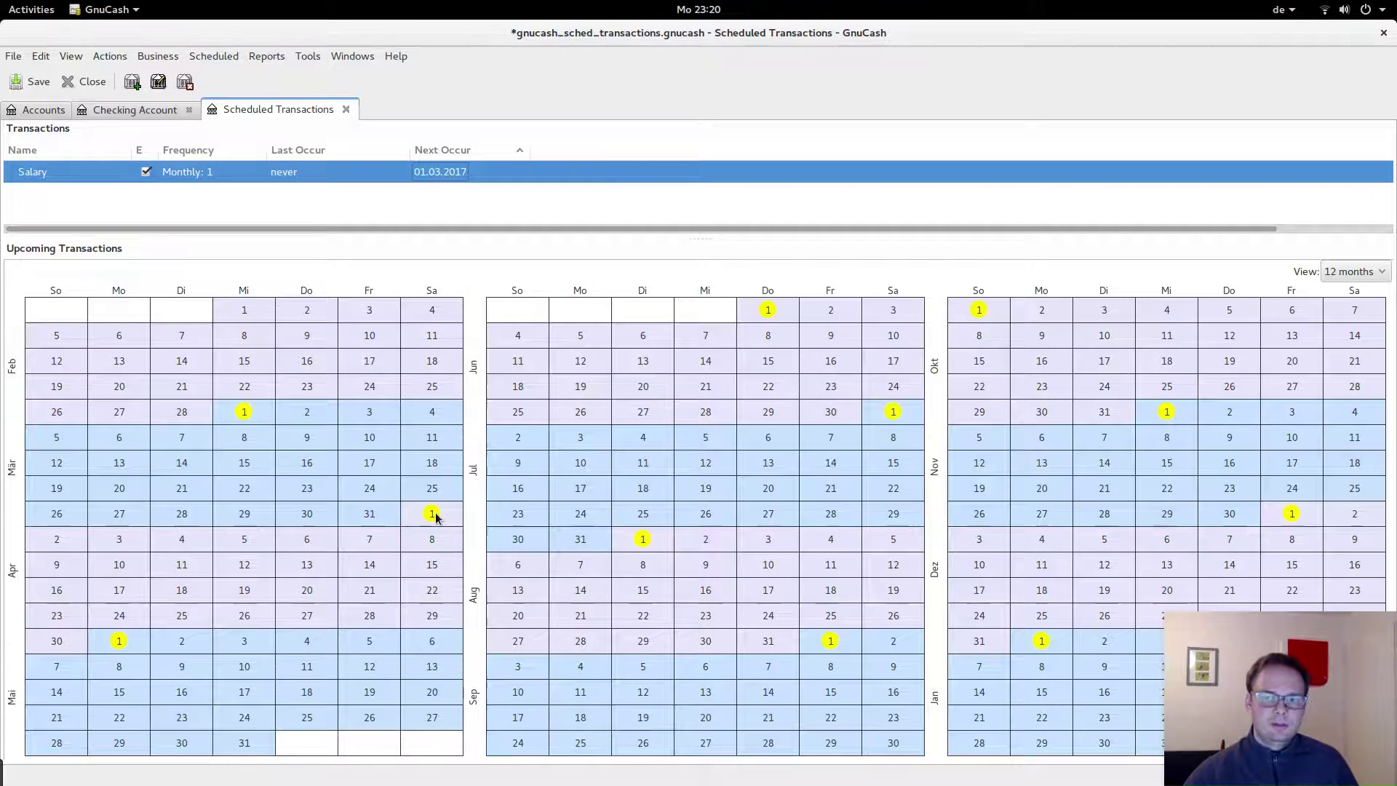
click(267, 348)
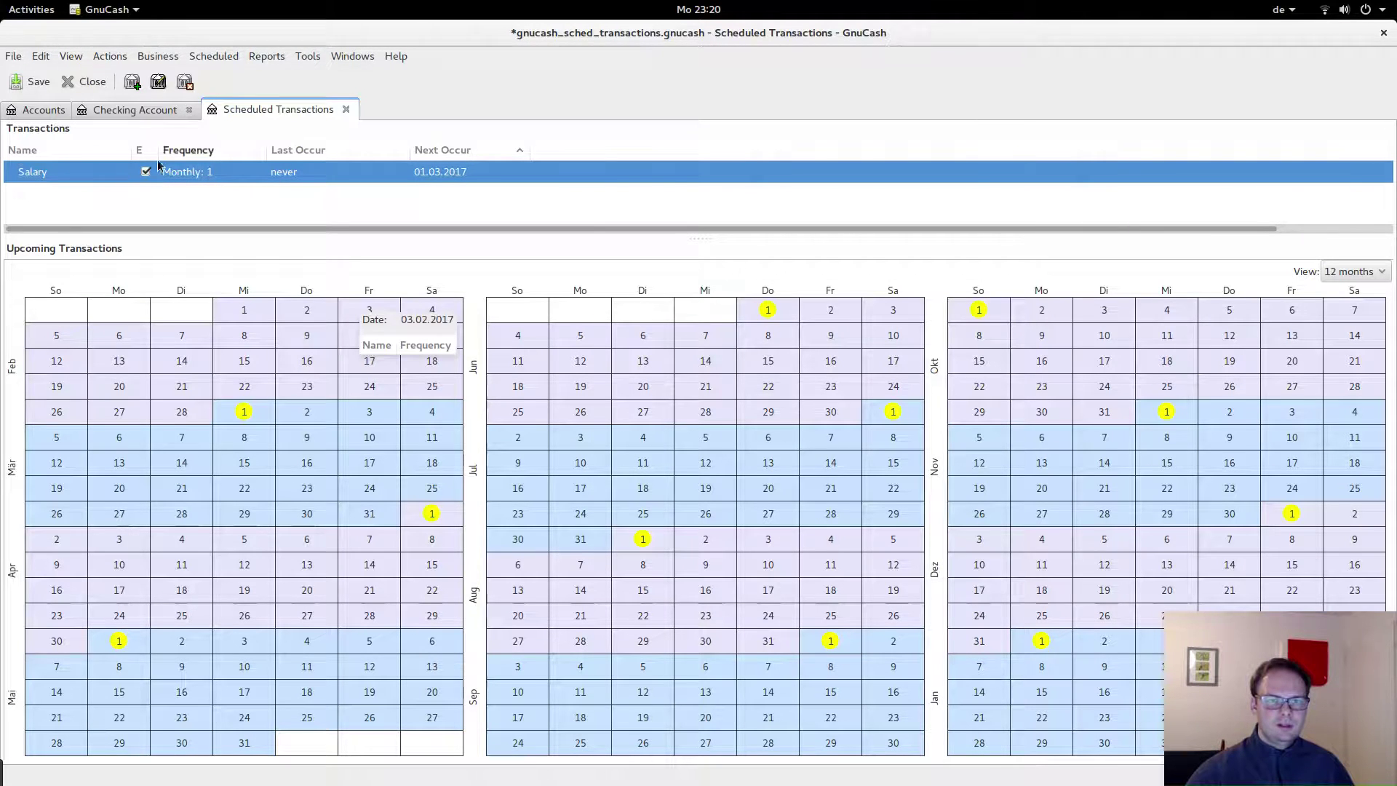
Start a new scheduled transaction, look over its Overview options and blank Template Transaction, and discard it.
click(132, 83)
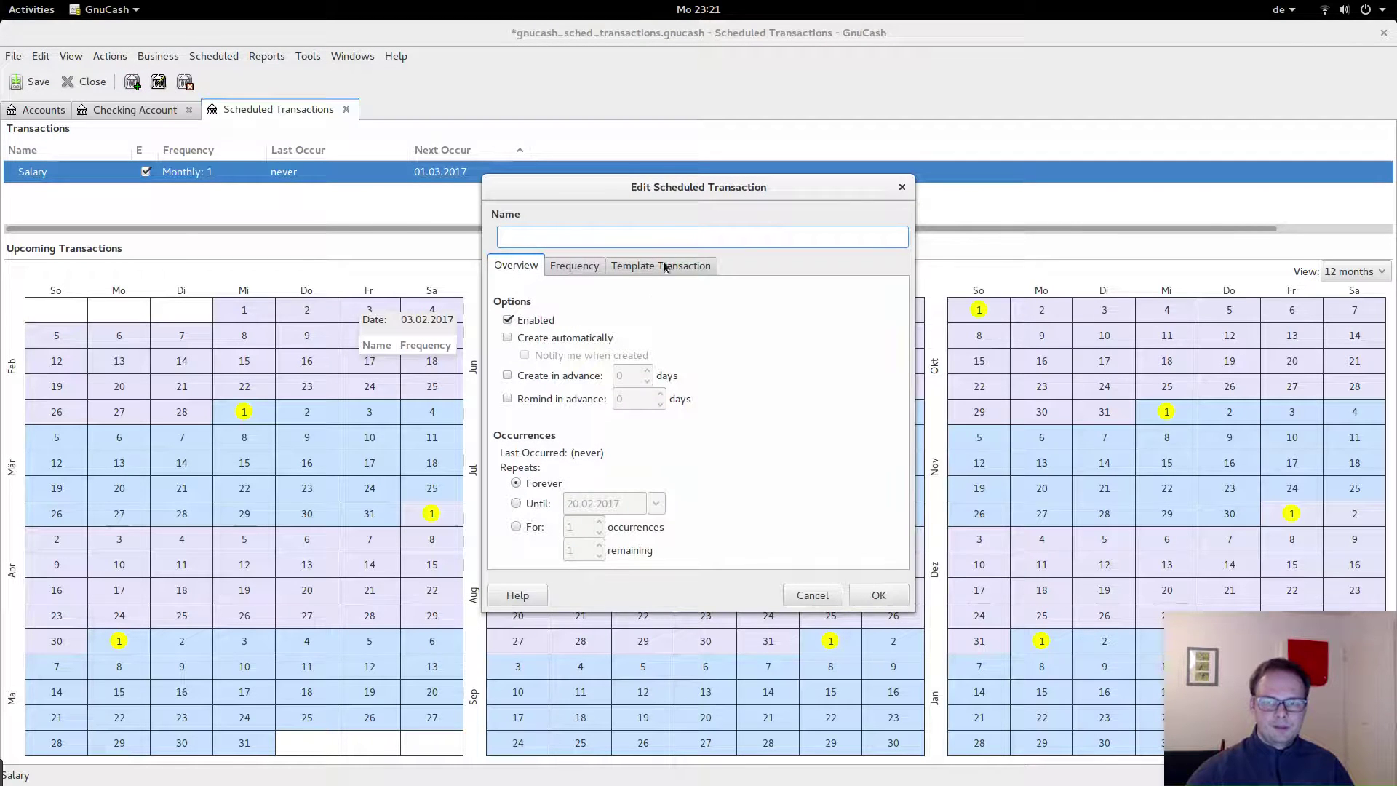
drag(661, 190, 550, 164)
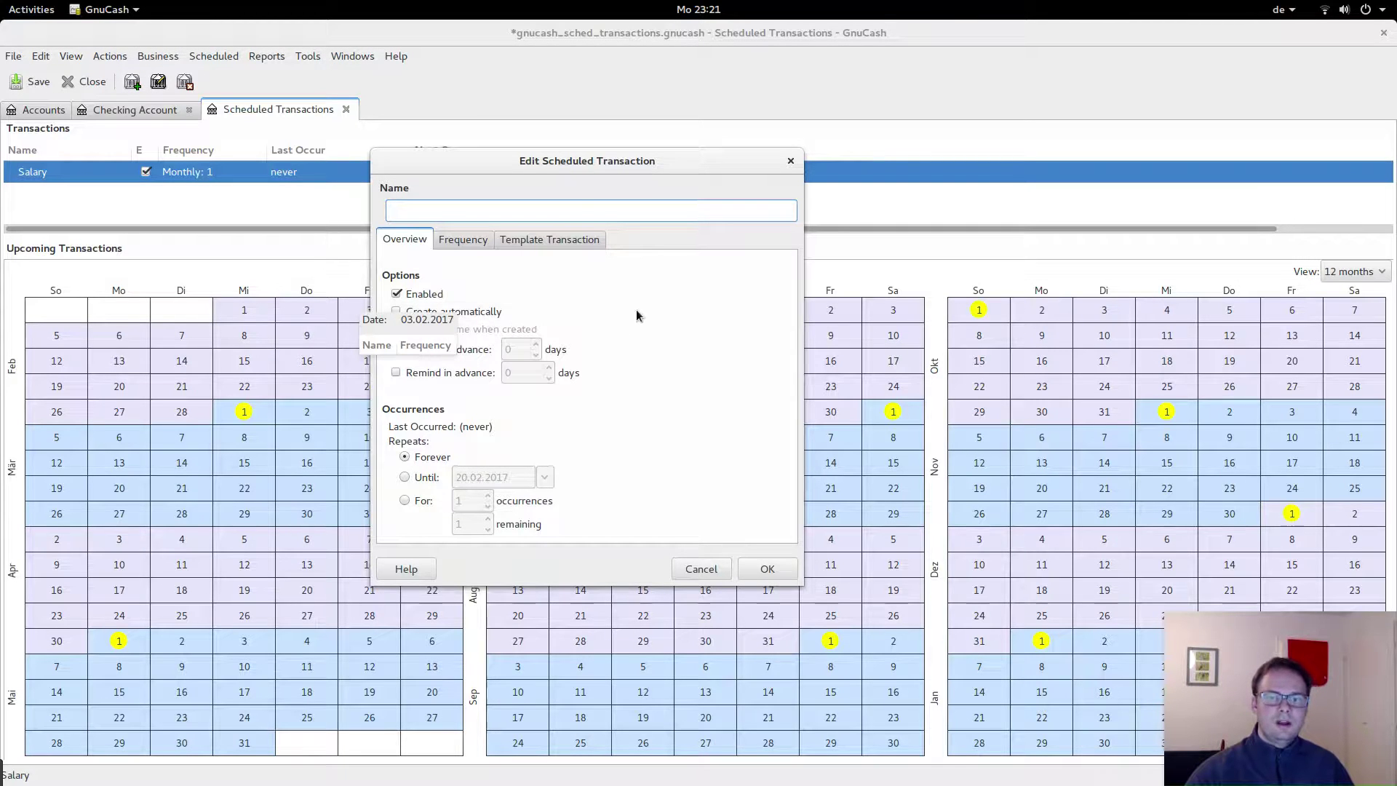
drag(576, 172, 610, 158)
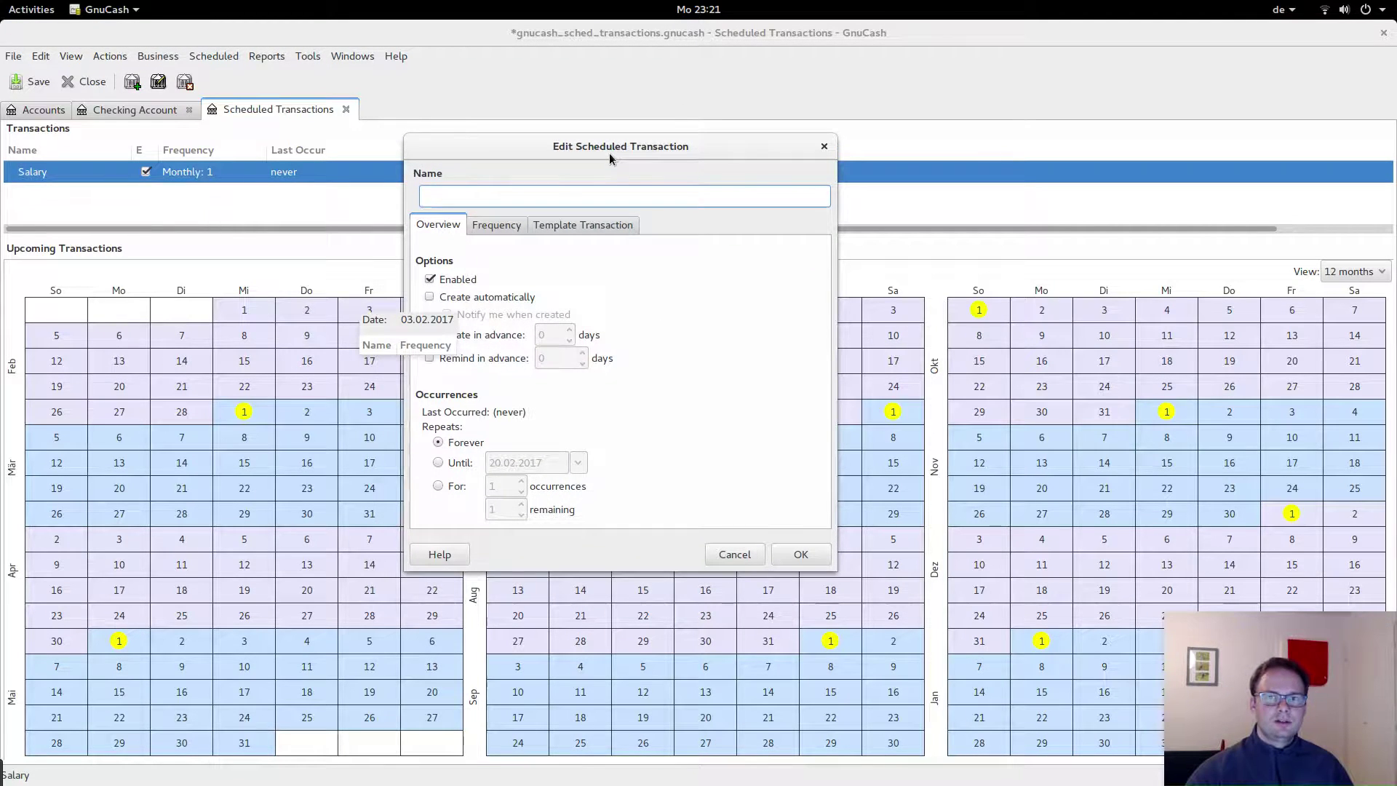
click(587, 227)
mouse_move(556, 503)
mouse_down()
mouse_move(587, 486)
mouse_move(731, 506)
mouse_move(543, 501)
mouse_up()
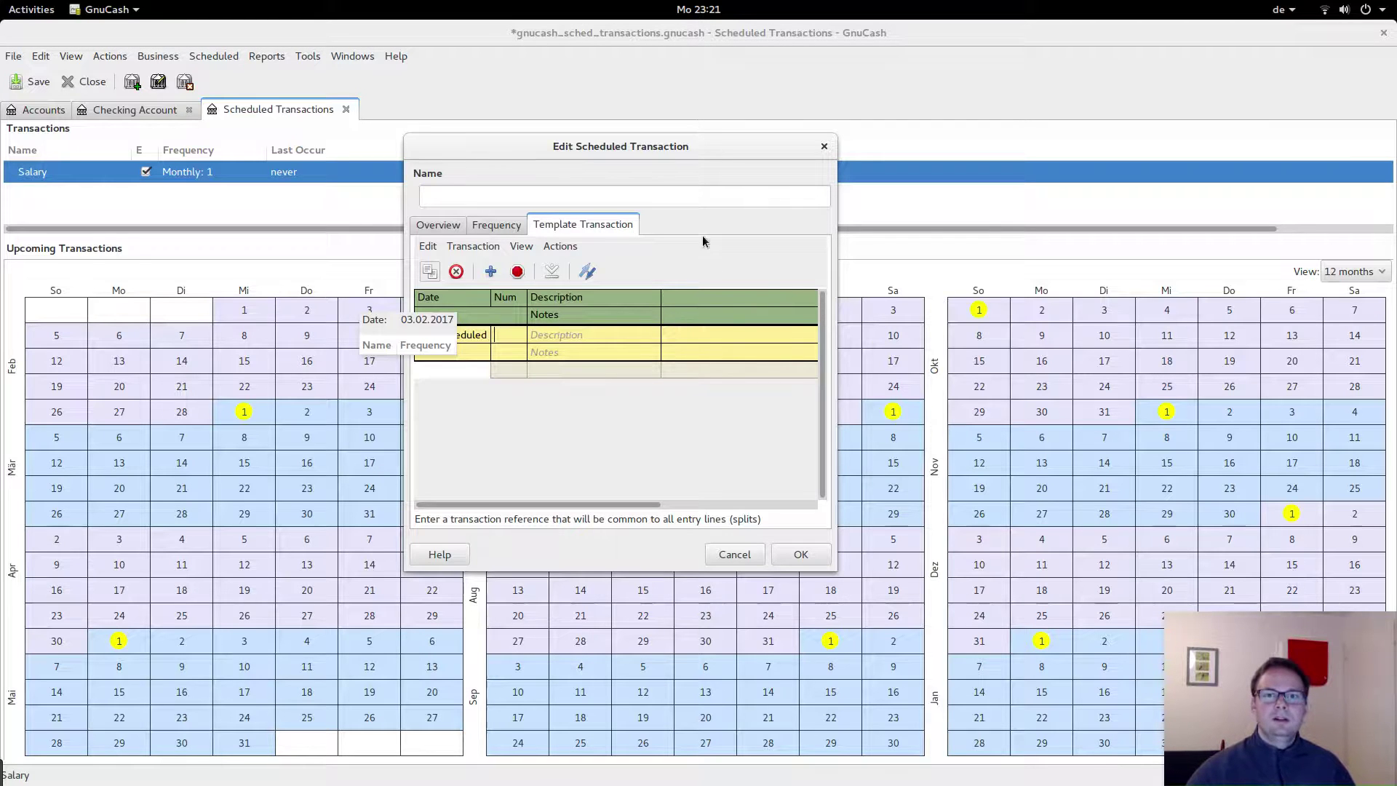
key(Escape)
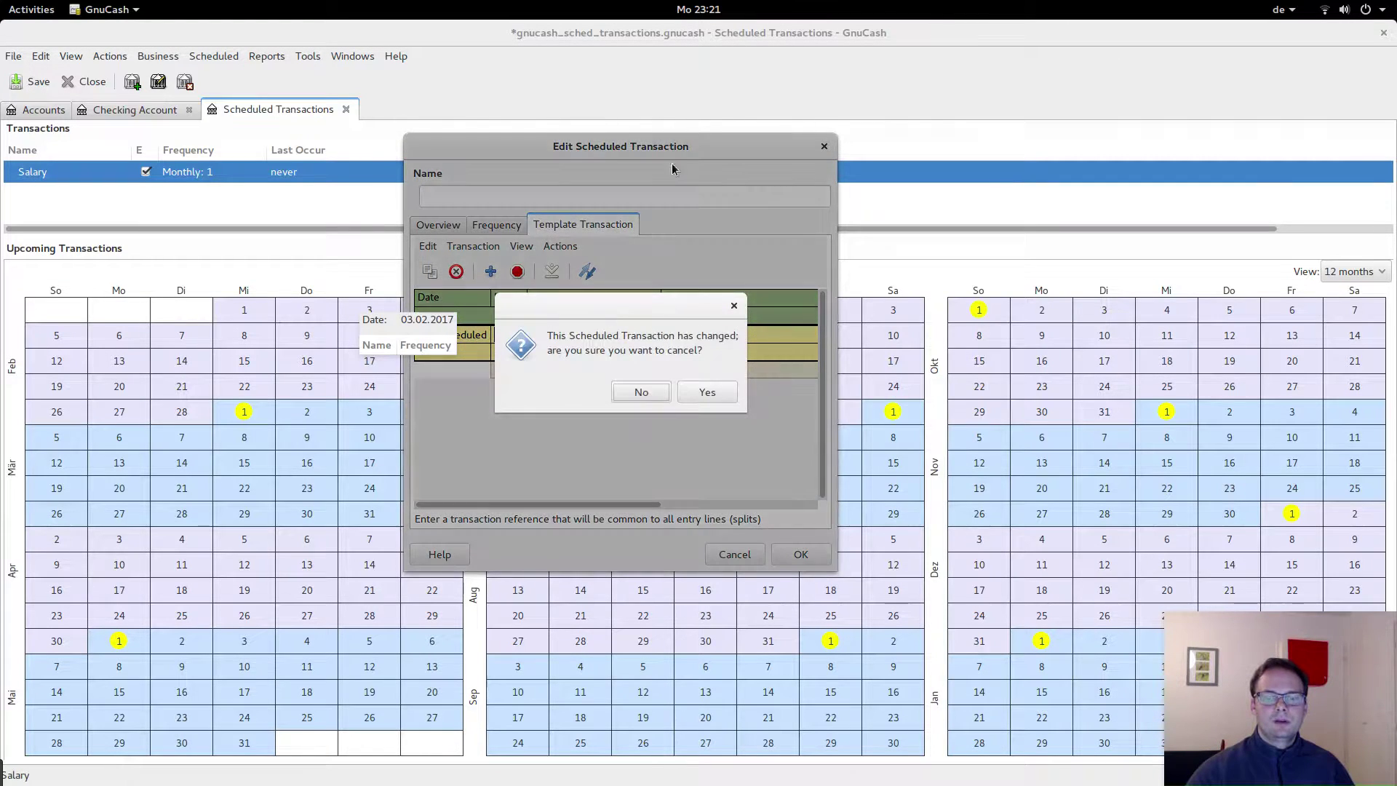
click(655, 399)
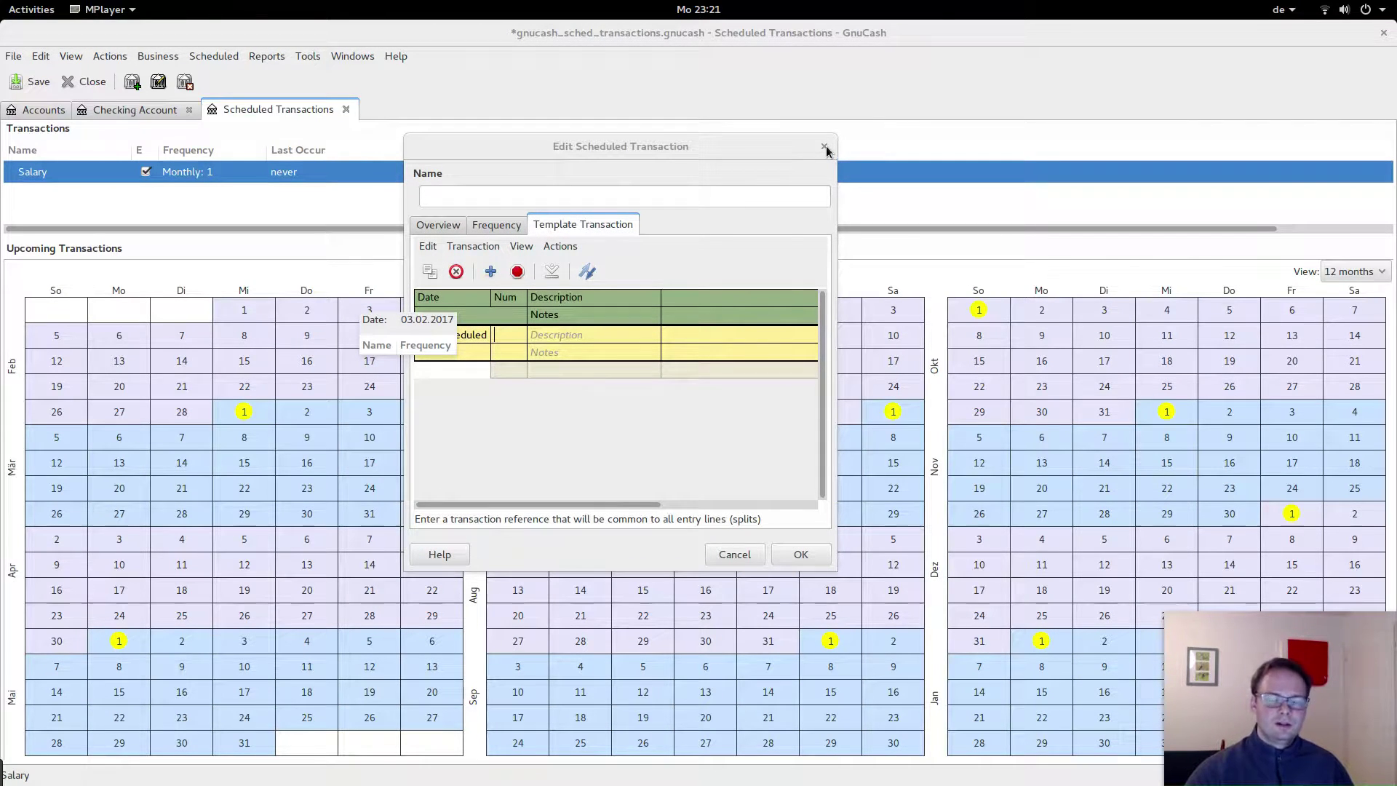
click(735, 554)
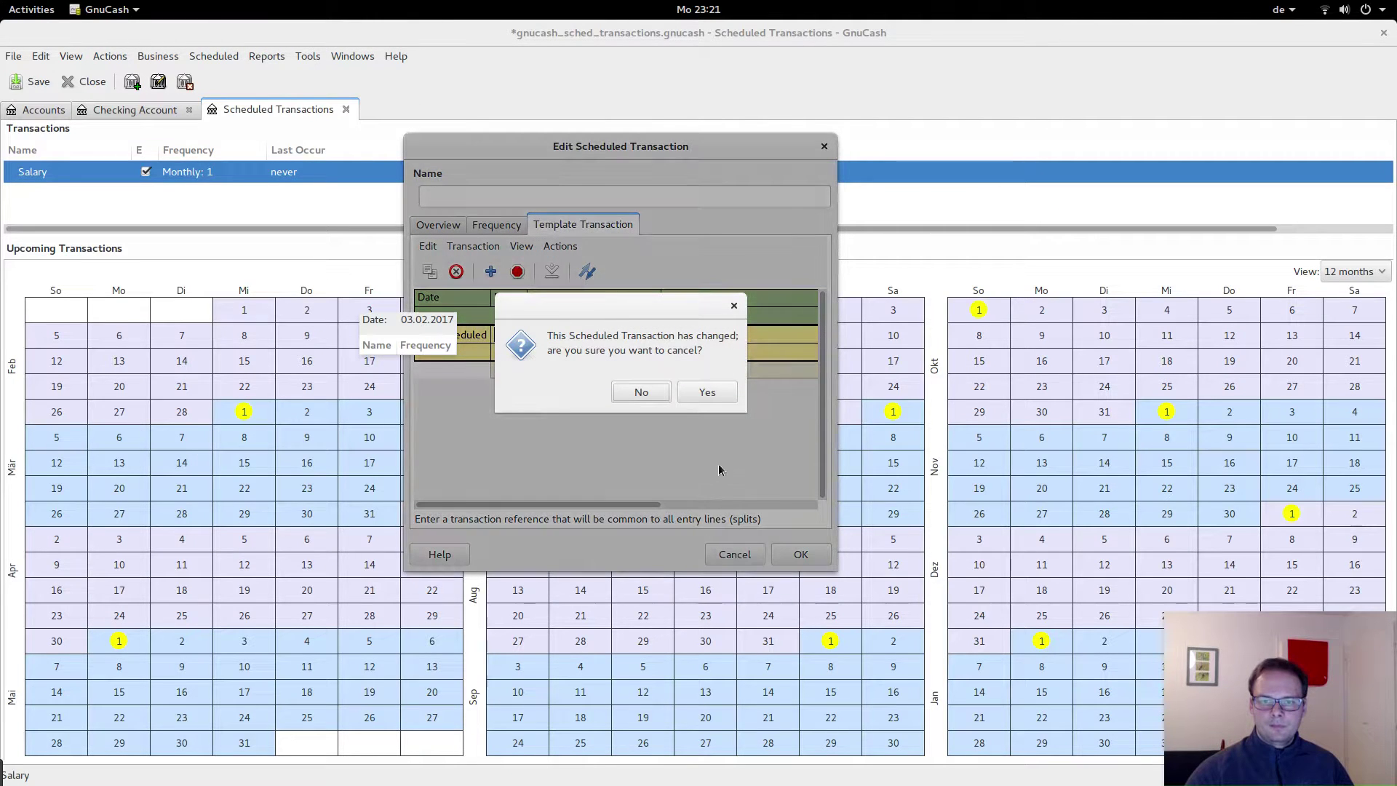
click(710, 394)
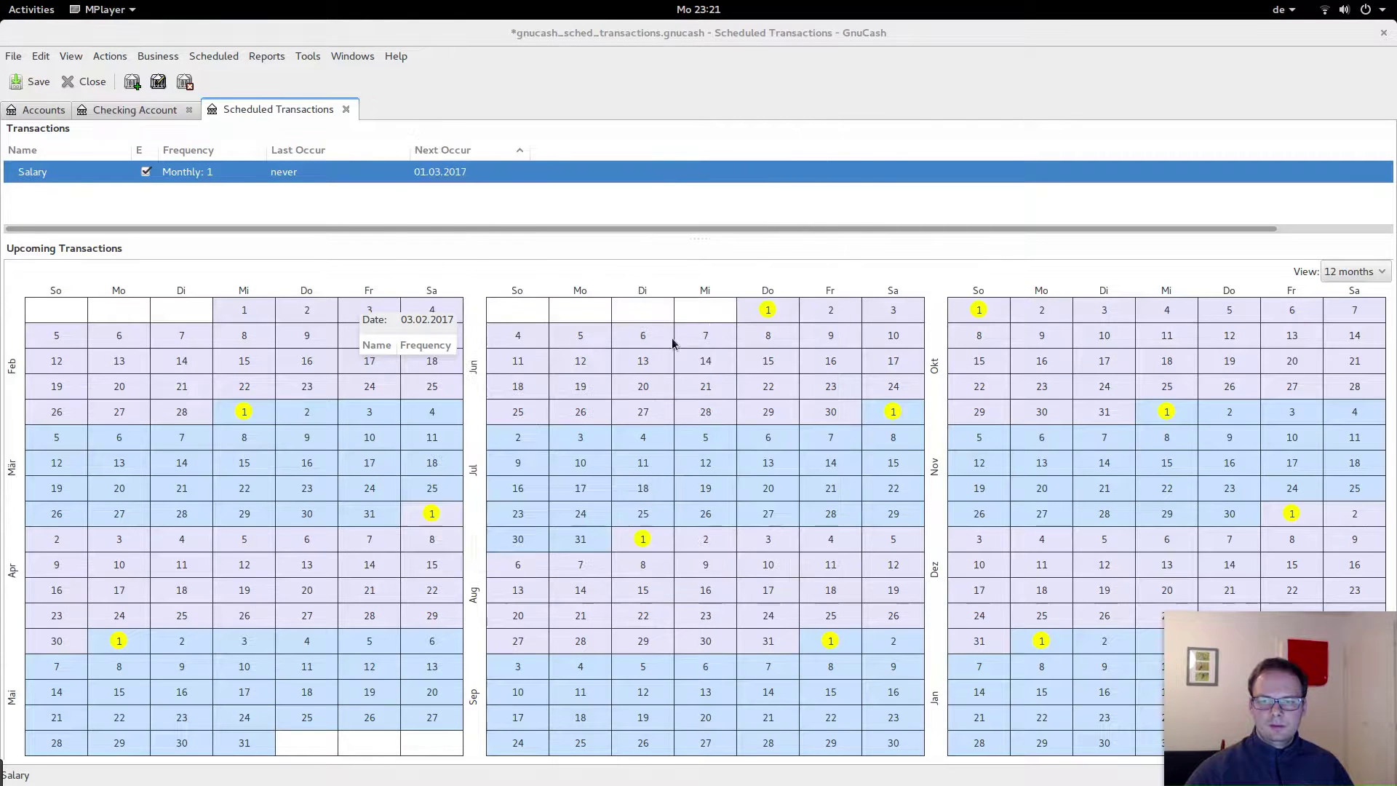
Delete the Salary scheduled transaction and confirm the deletion.
click(107, 174)
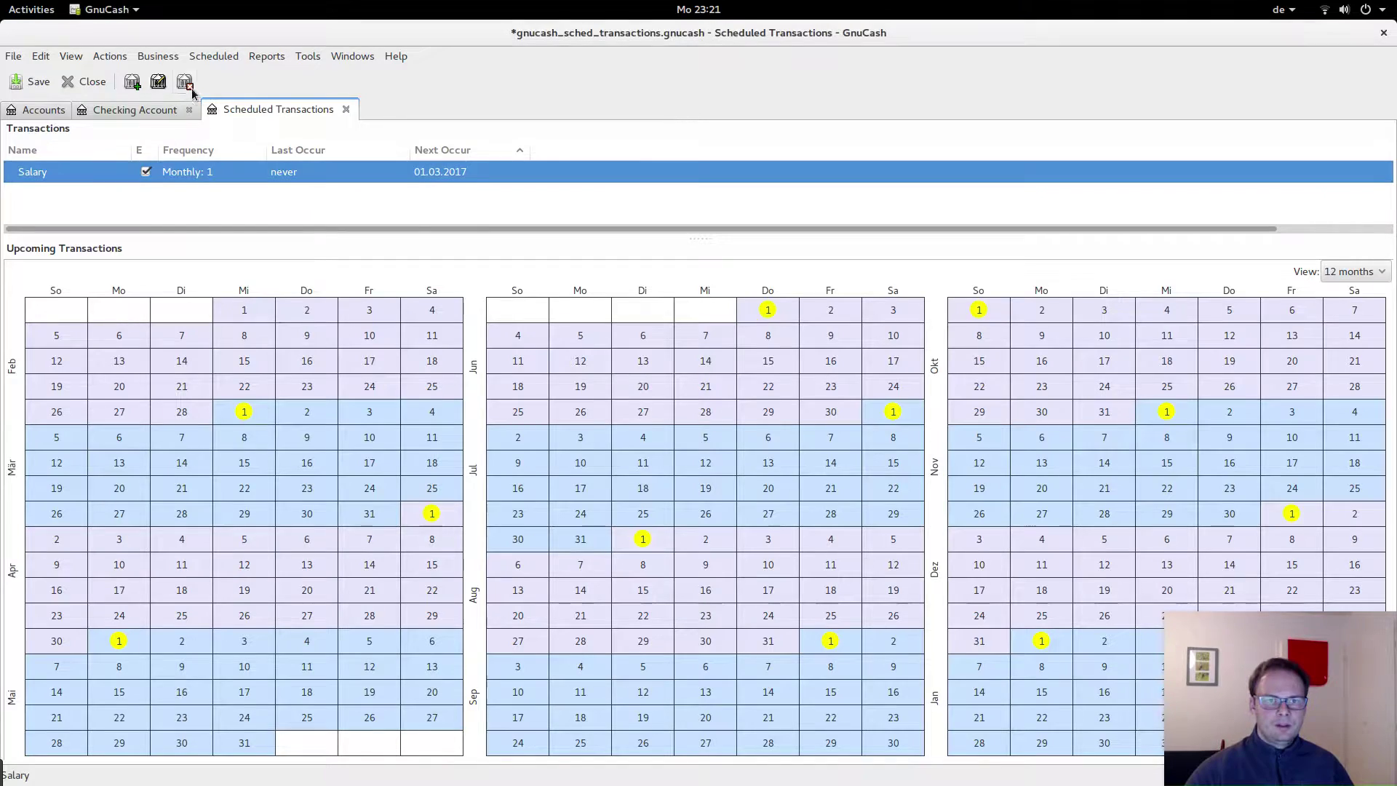
click(185, 83)
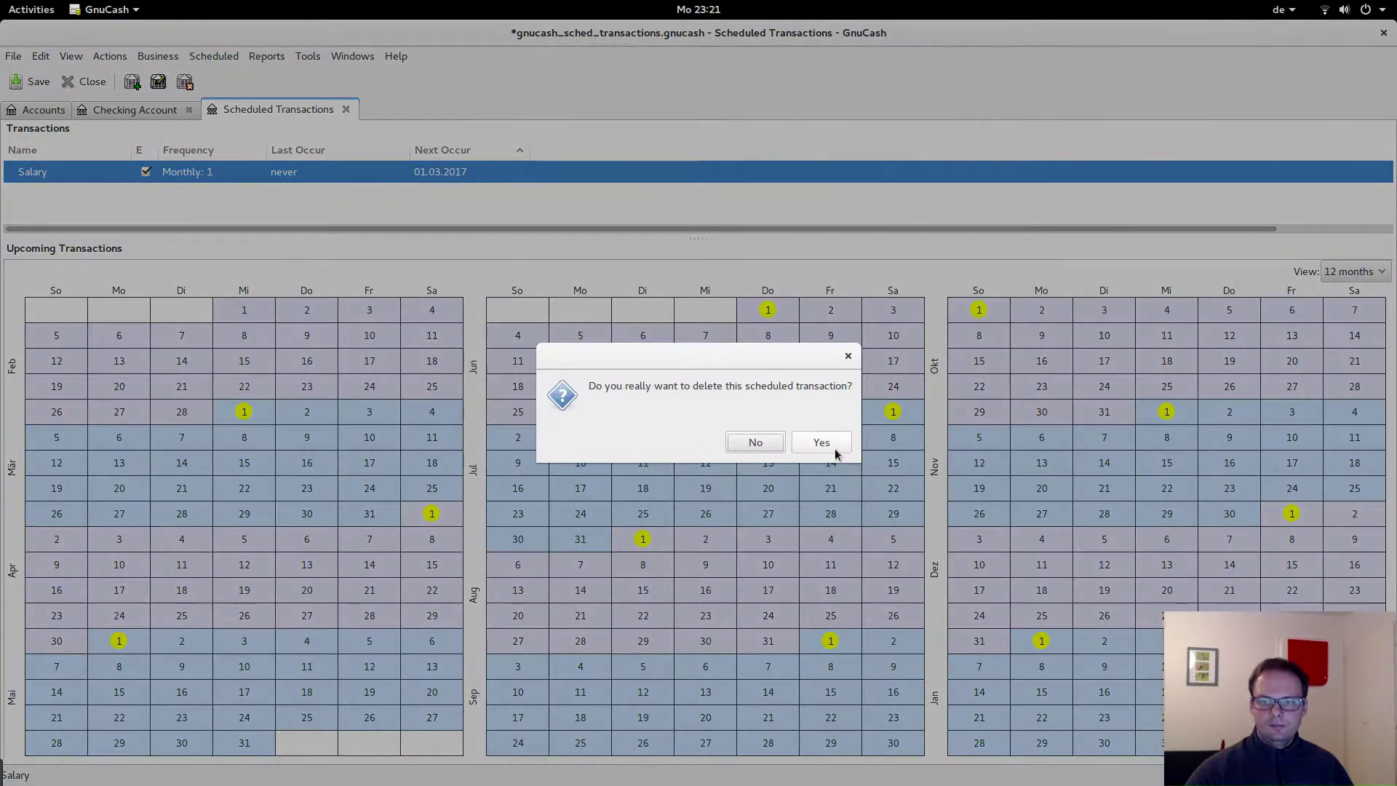
click(831, 445)
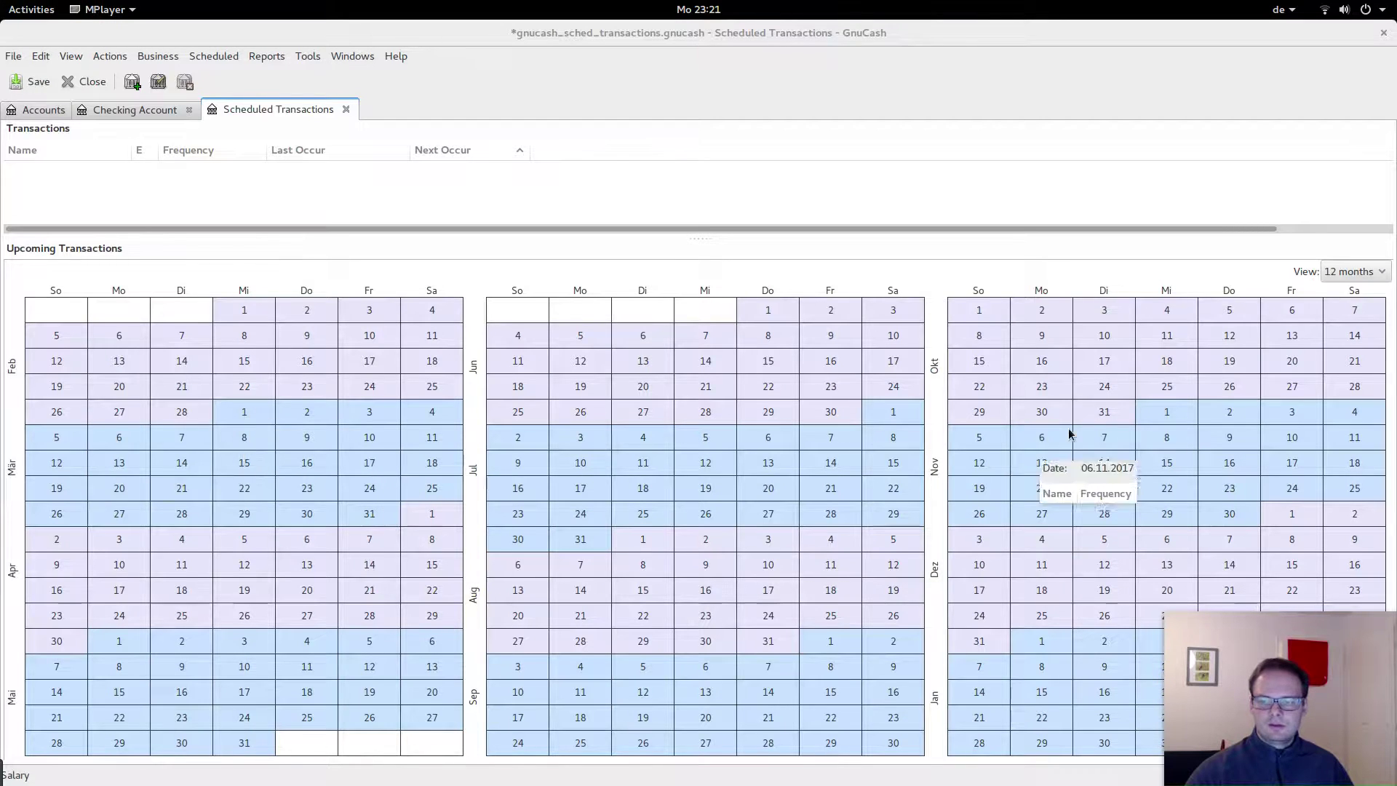
Start a schedule based on the Rent transaction in the Checking Account register.
click(151, 109)
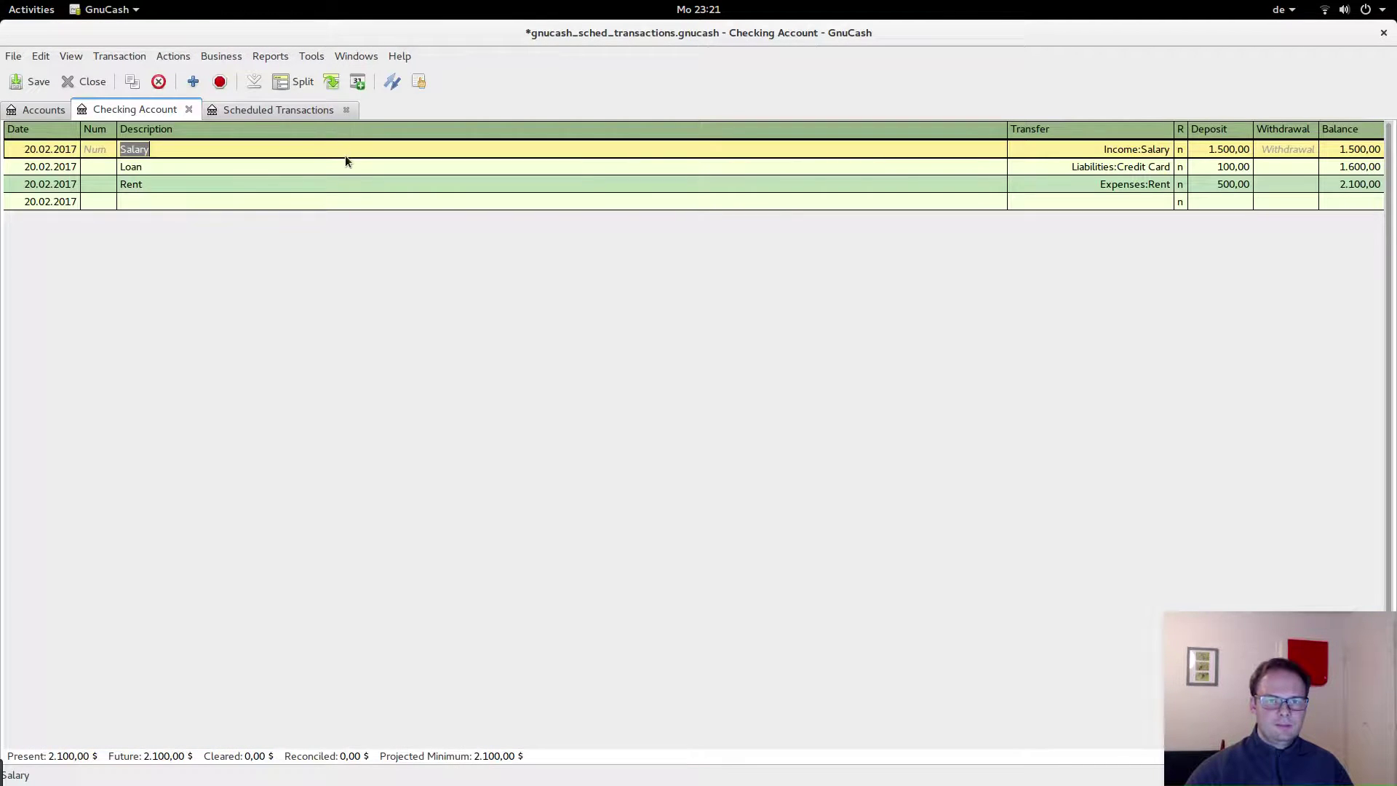
click(283, 182)
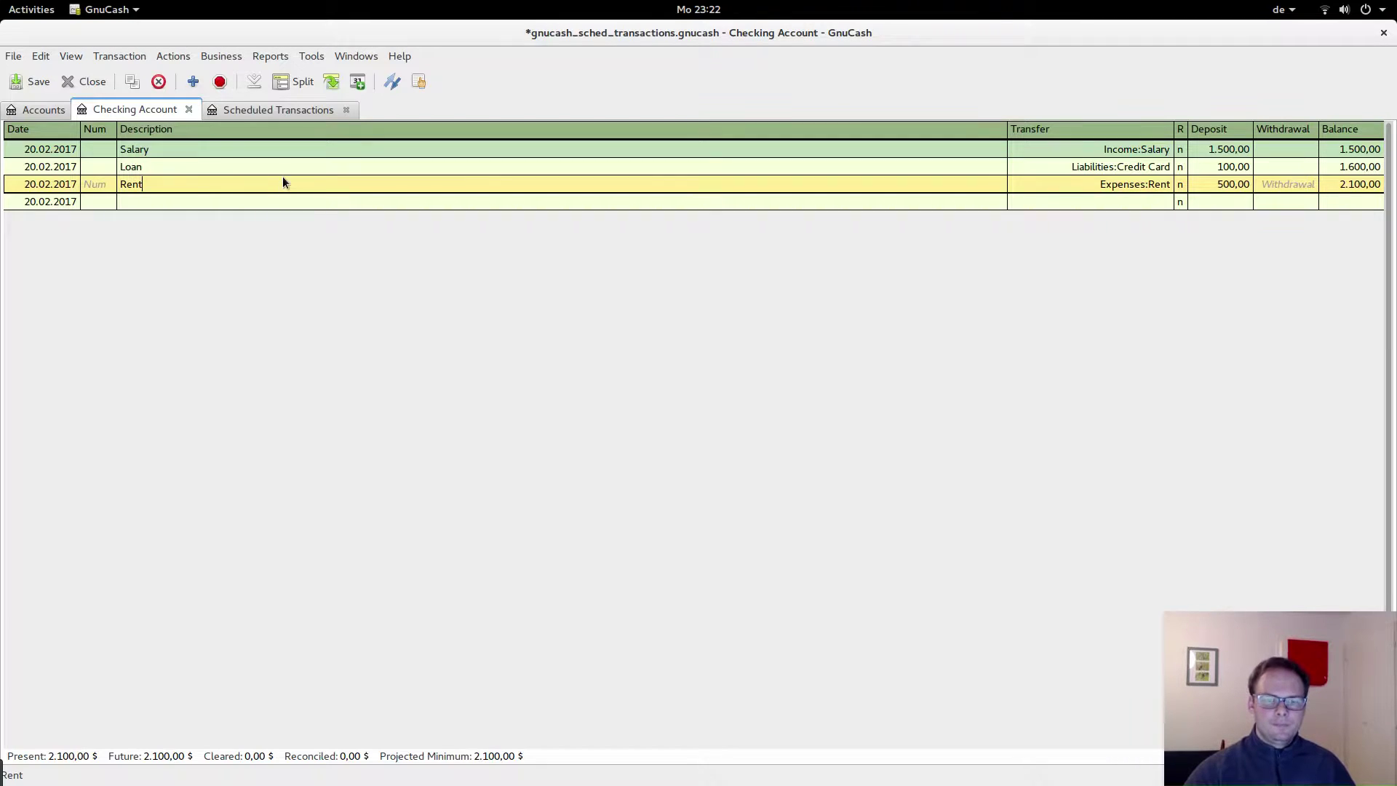
right_click(278, 183)
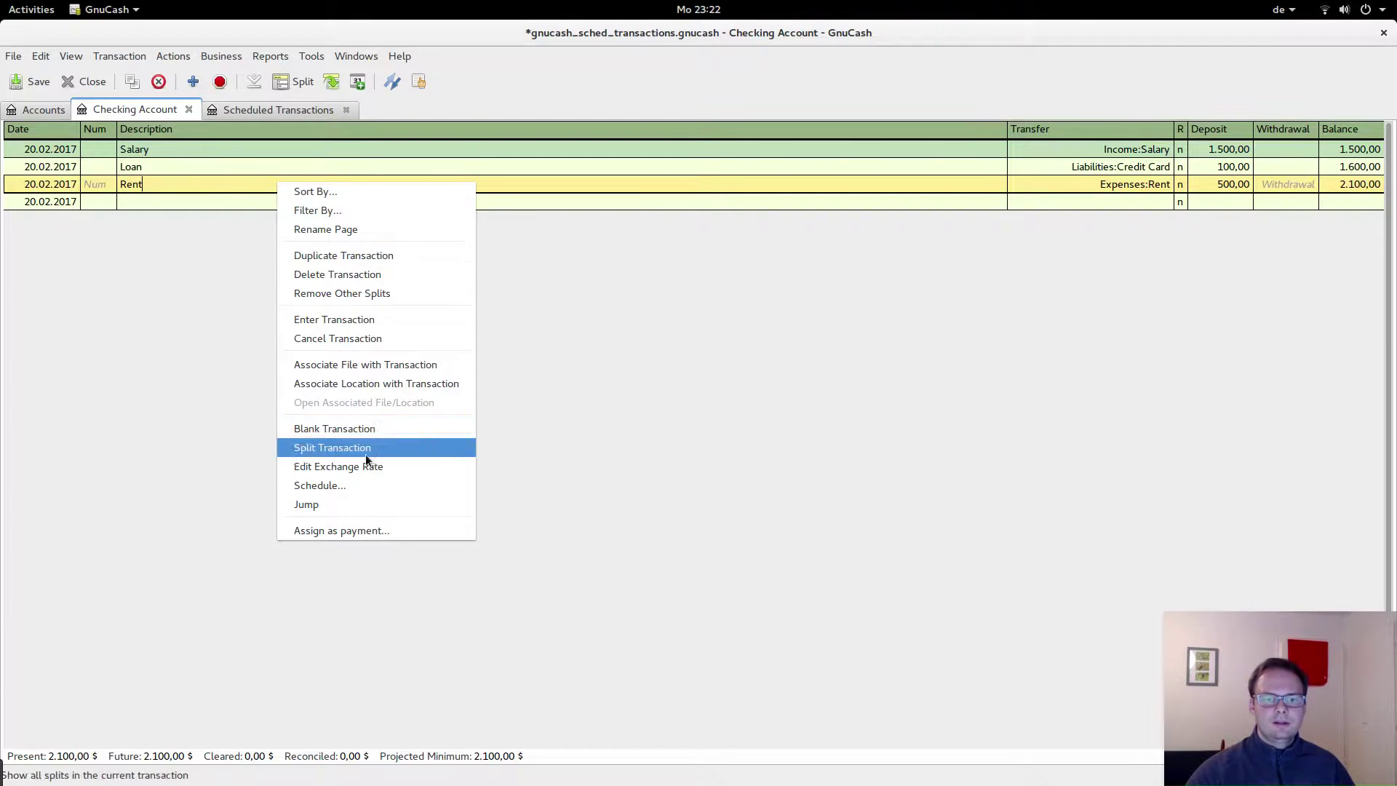
click(364, 486)
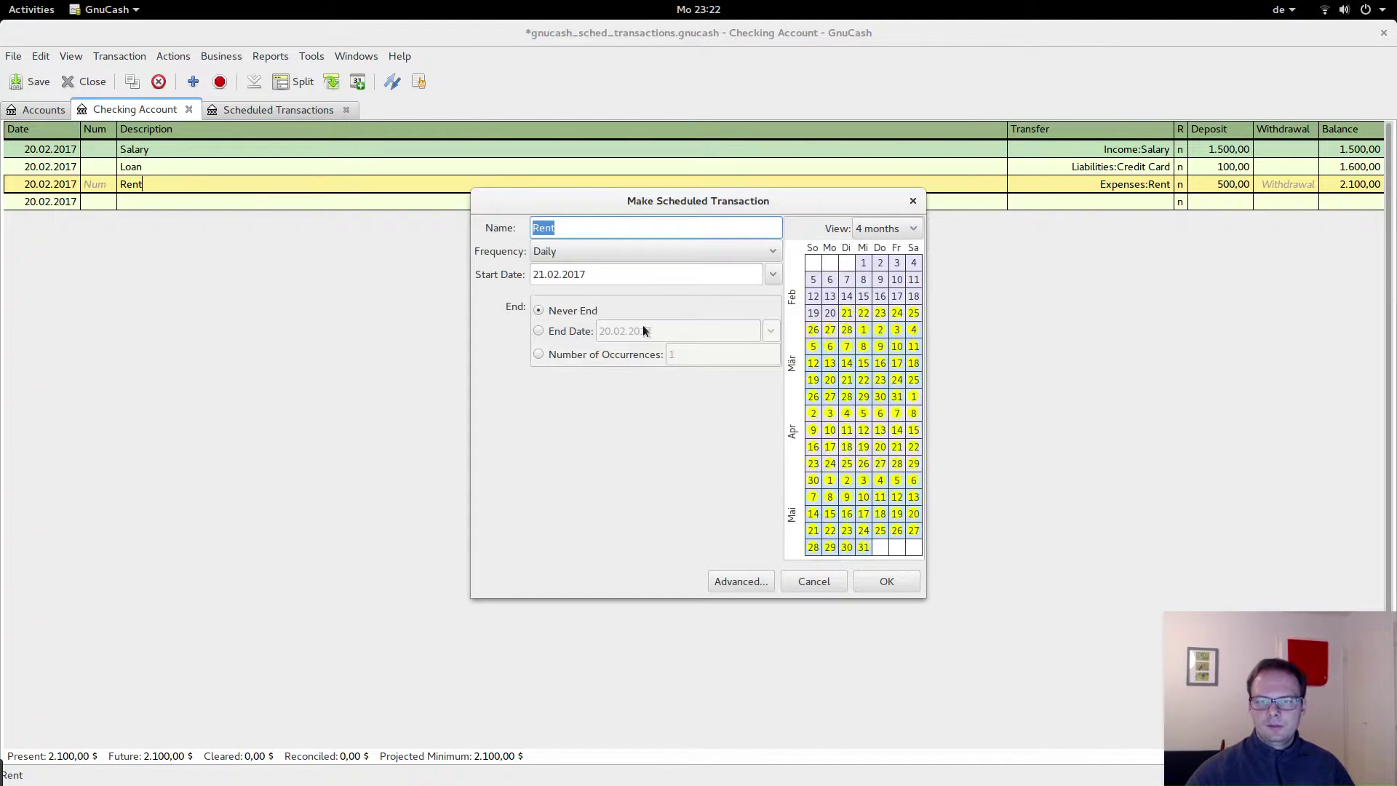
Set the Rent schedule's start date to 01.03.2017.
click(774, 276)
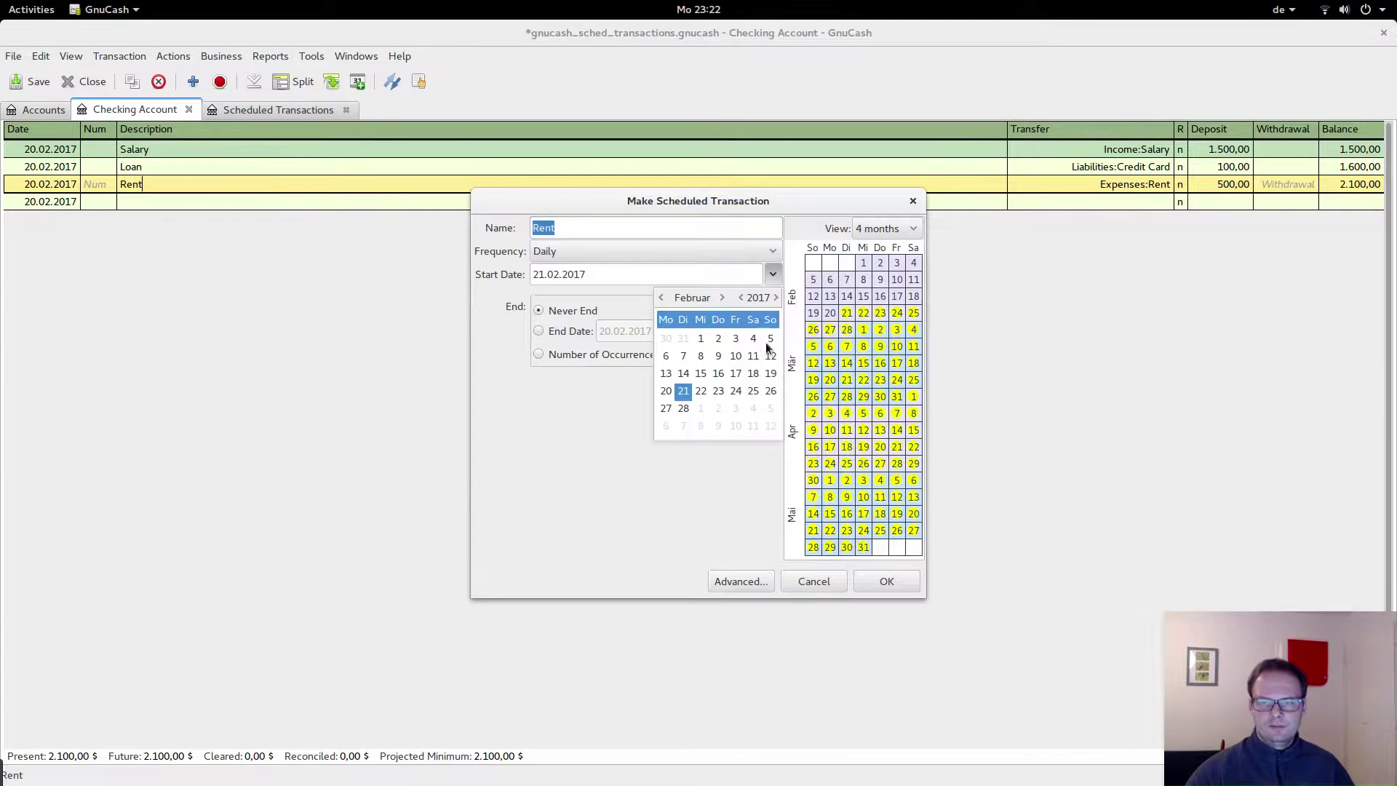
click(722, 297)
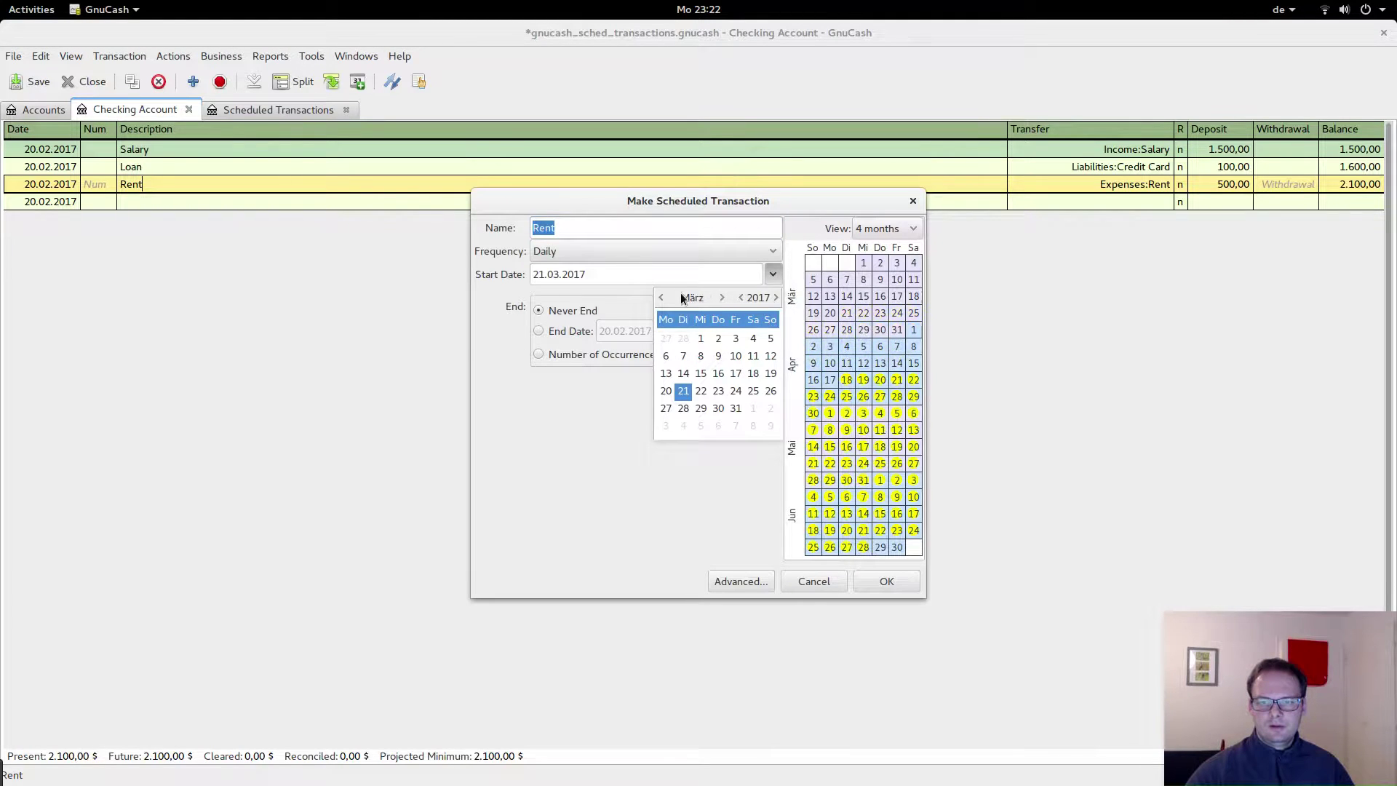
click(701, 339)
click(591, 424)
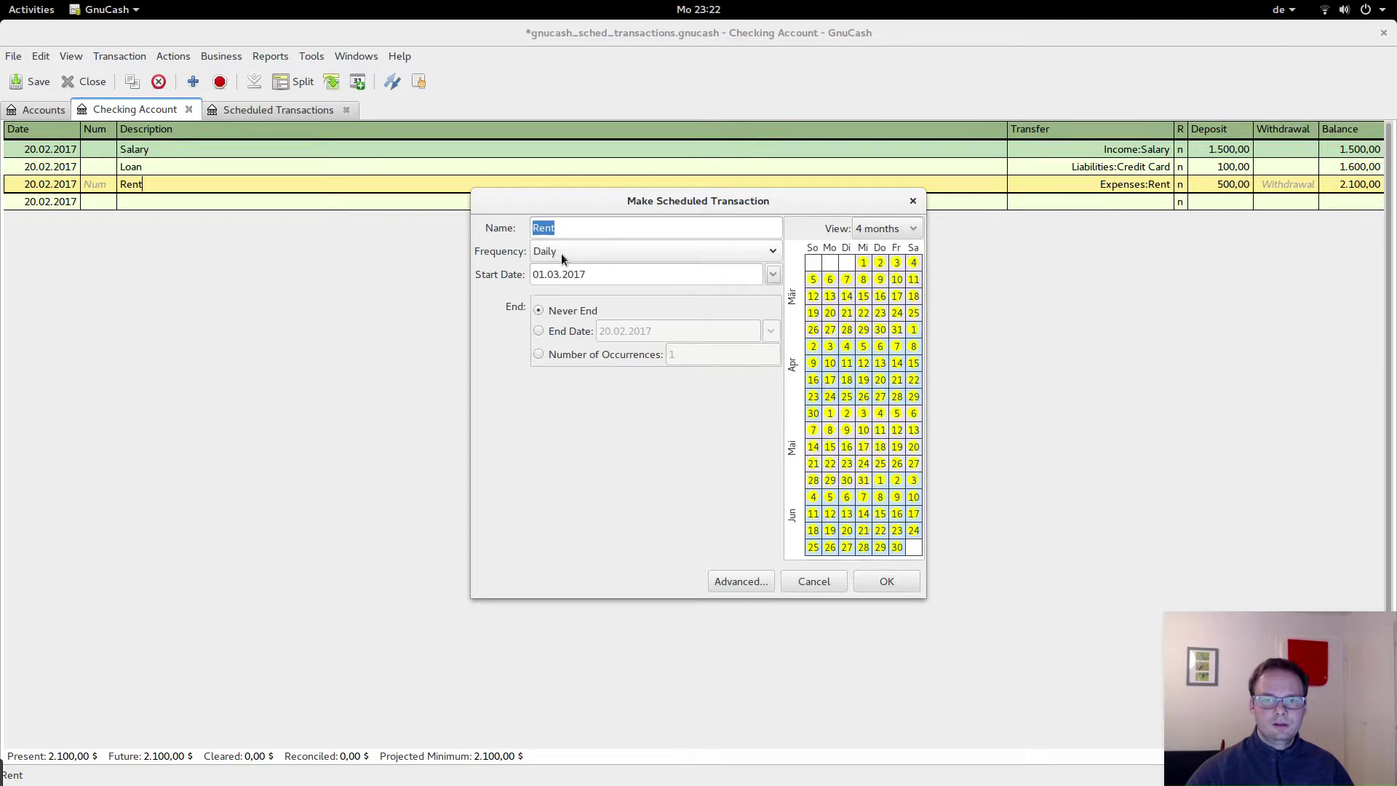
Set the Rent schedule to Monthly with start date 01.03.2017 and accept it.
click(592, 251)
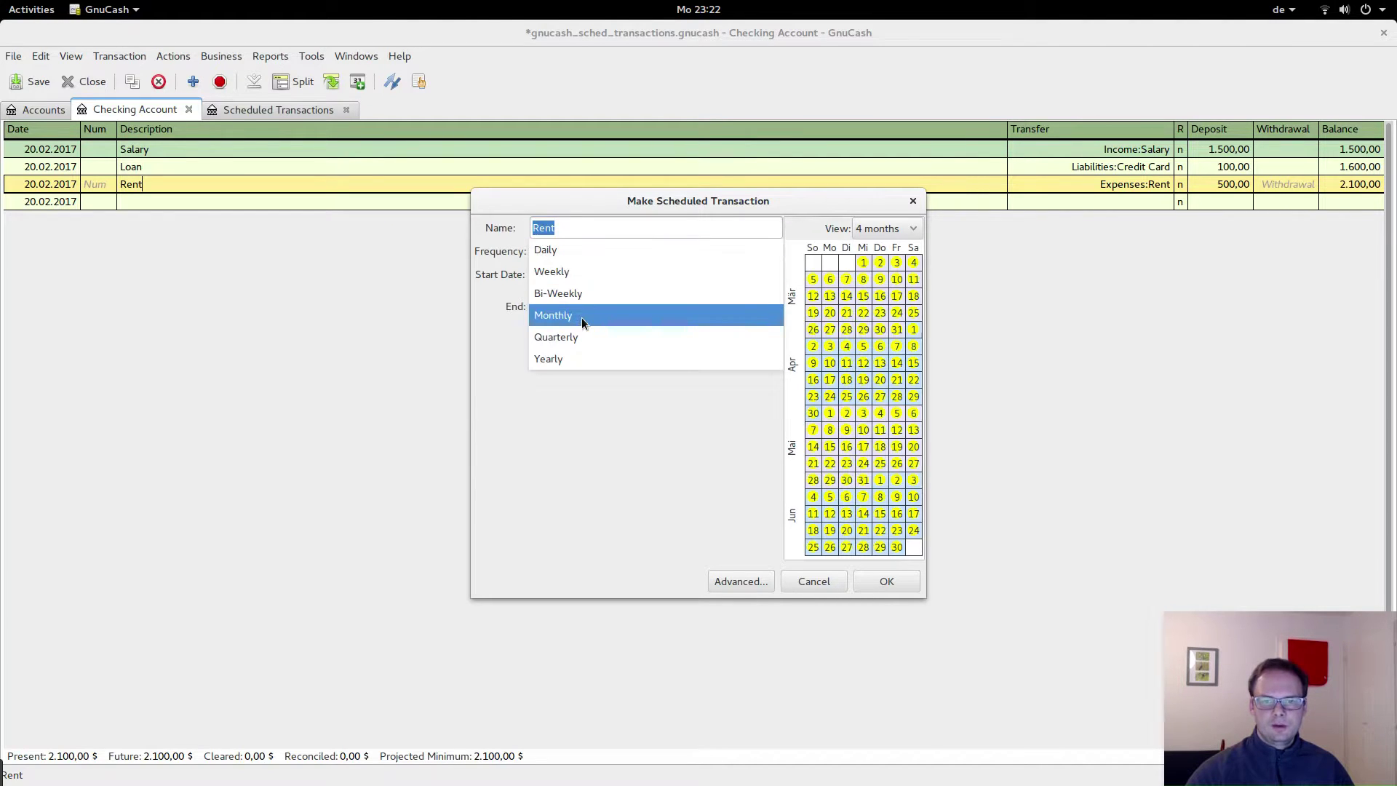
click(582, 319)
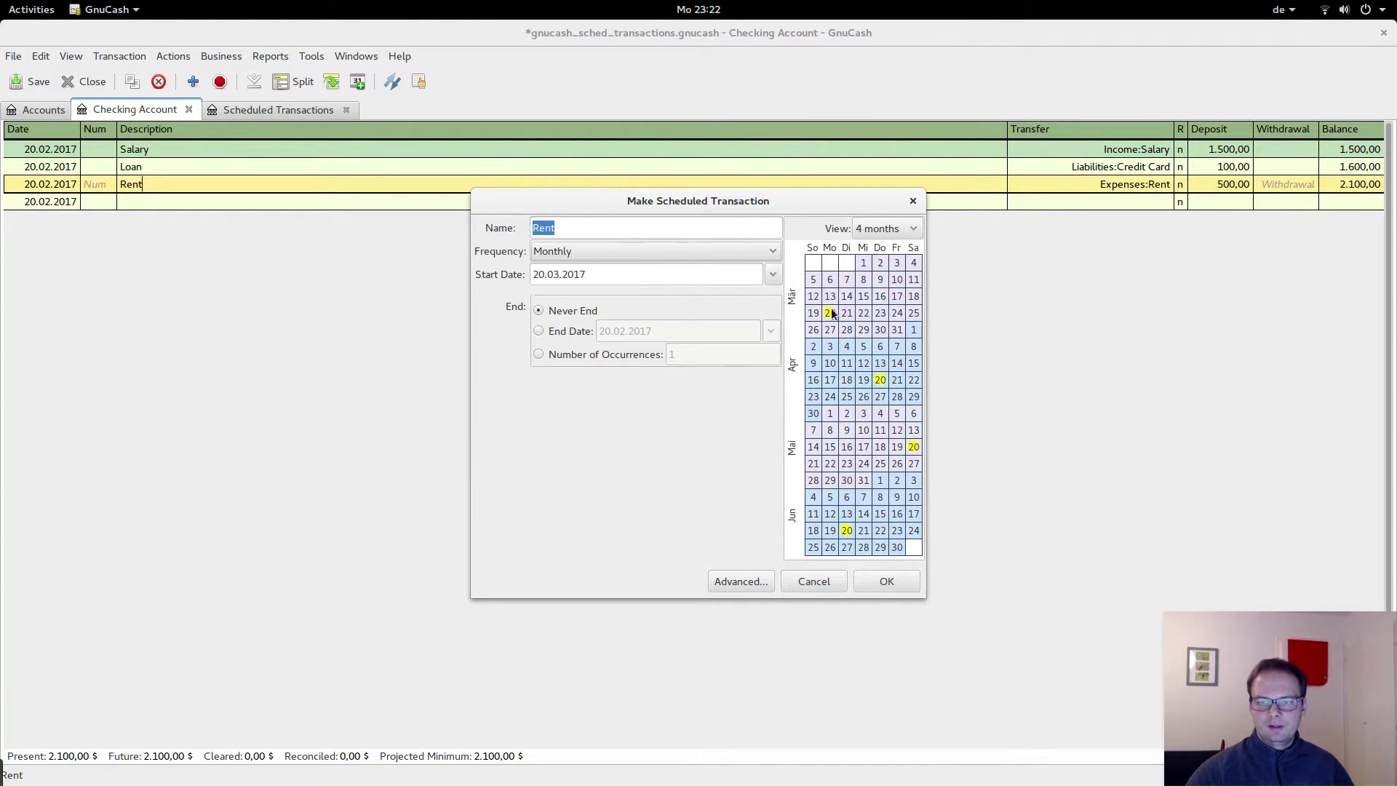
click(771, 276)
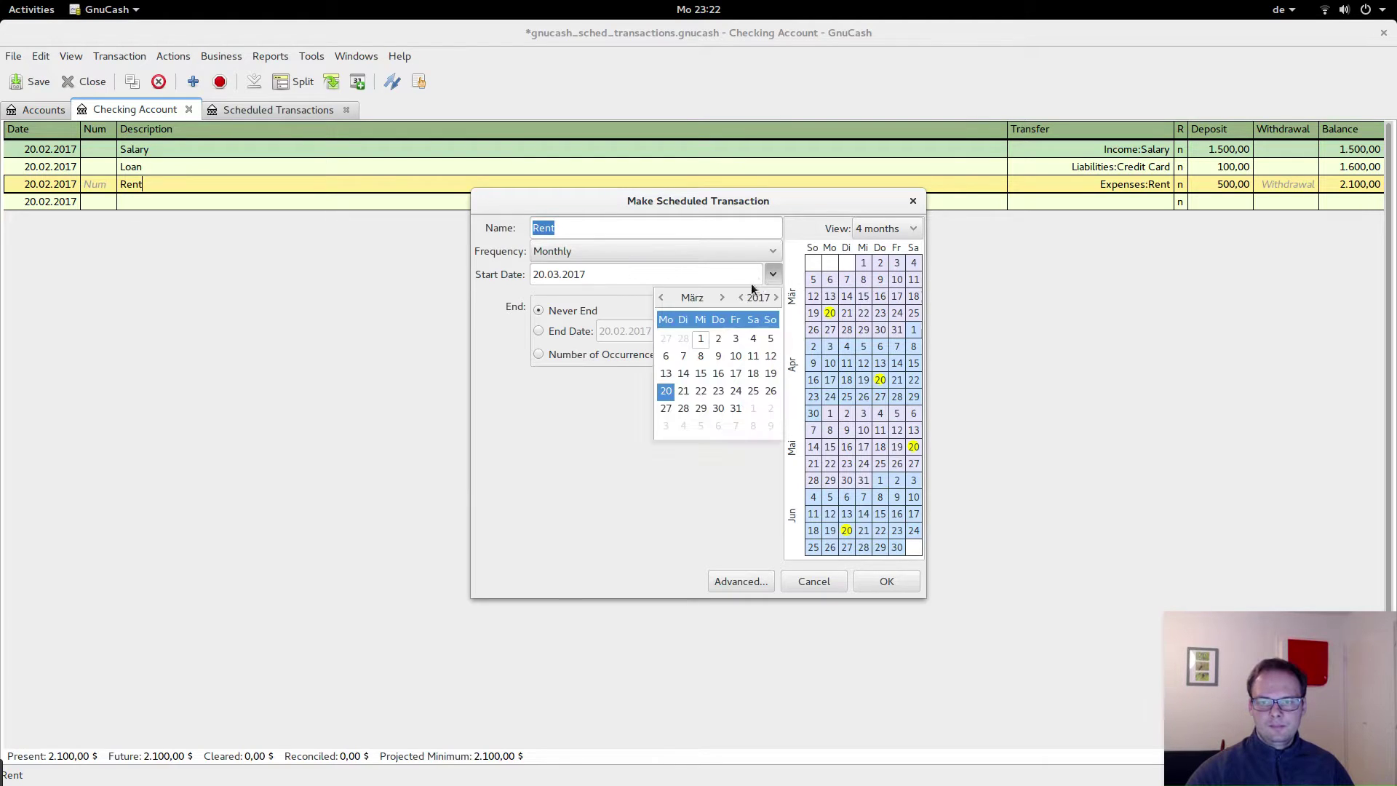
click(701, 339)
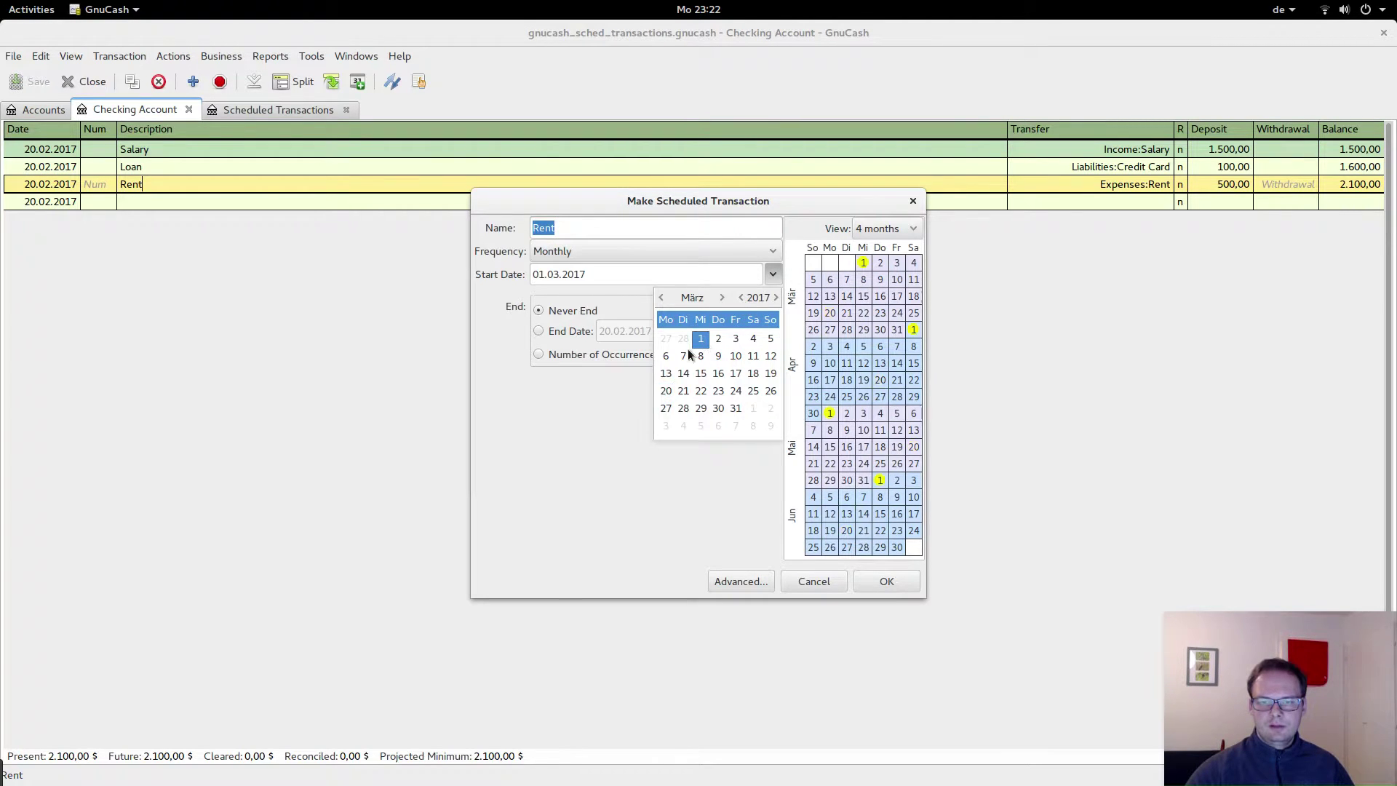
click(581, 421)
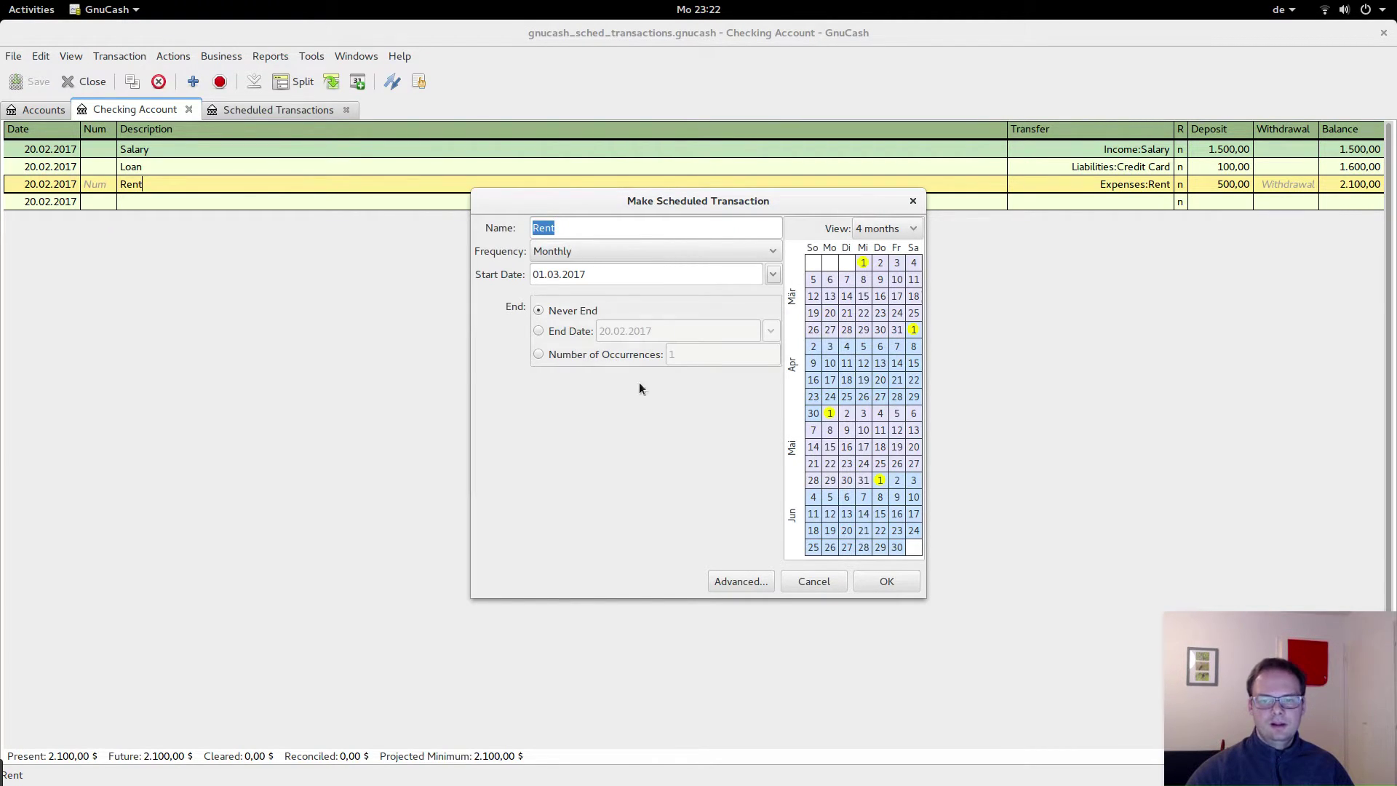
click(877, 582)
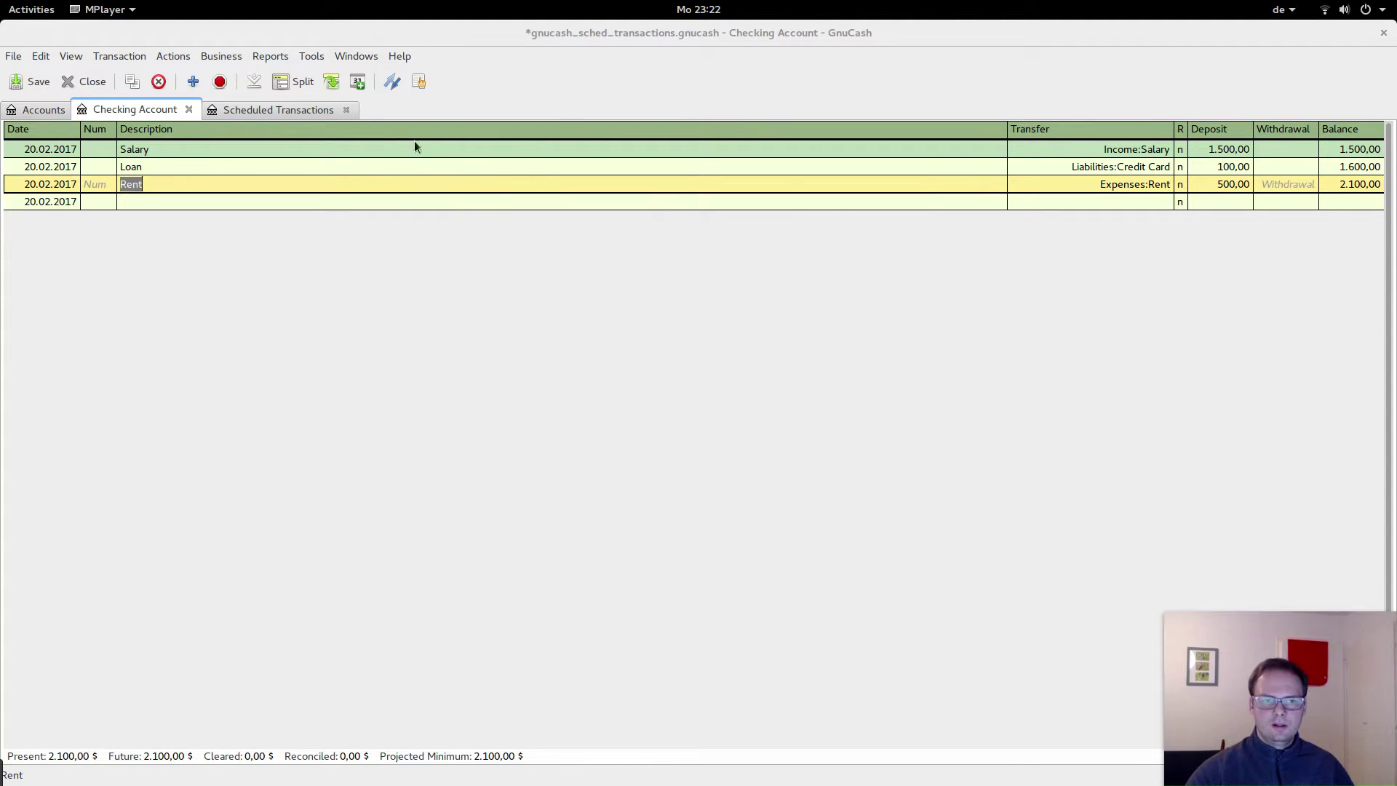
Check the Rent entry in the scheduled transactions list and its 01.03.2017 occurrence in the upcoming transactions calendar.
click(255, 110)
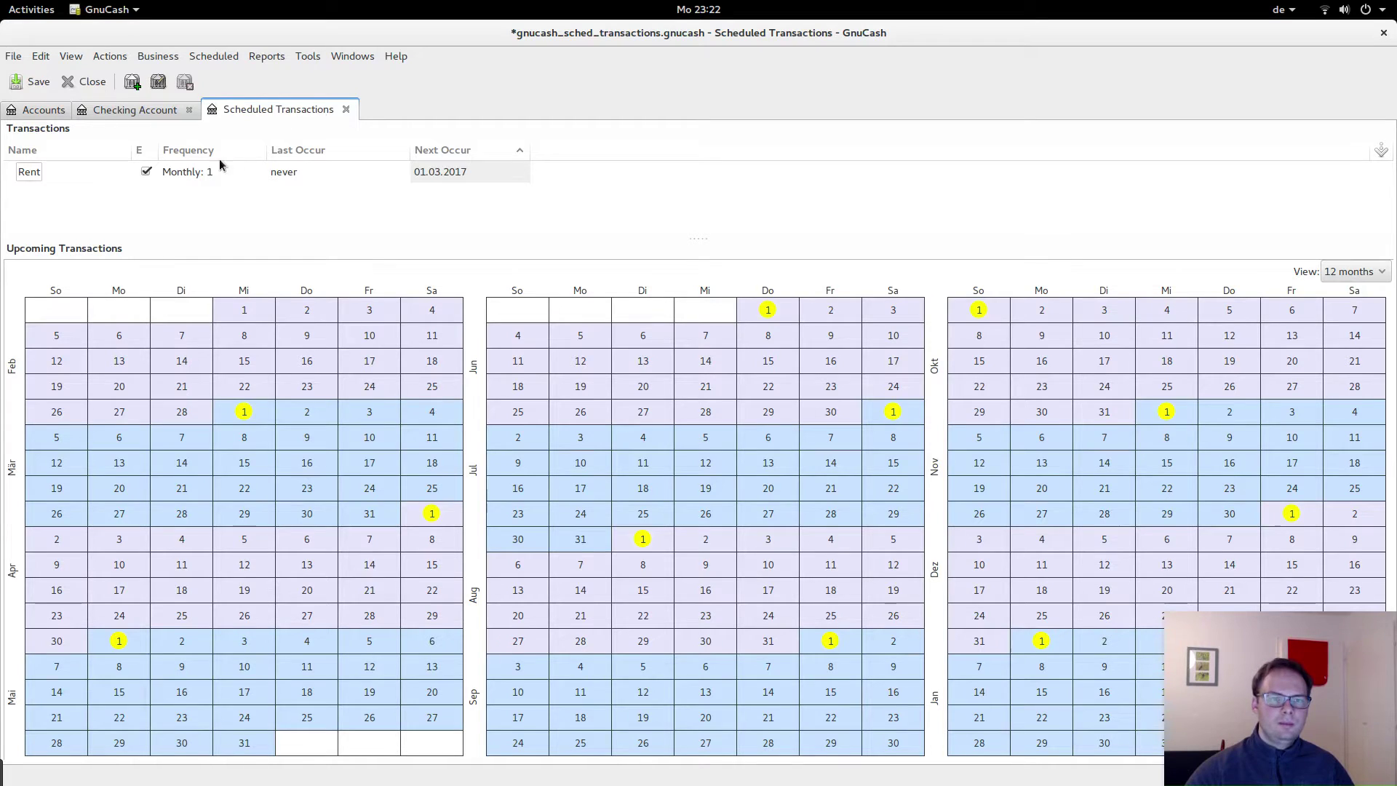
click(105, 175)
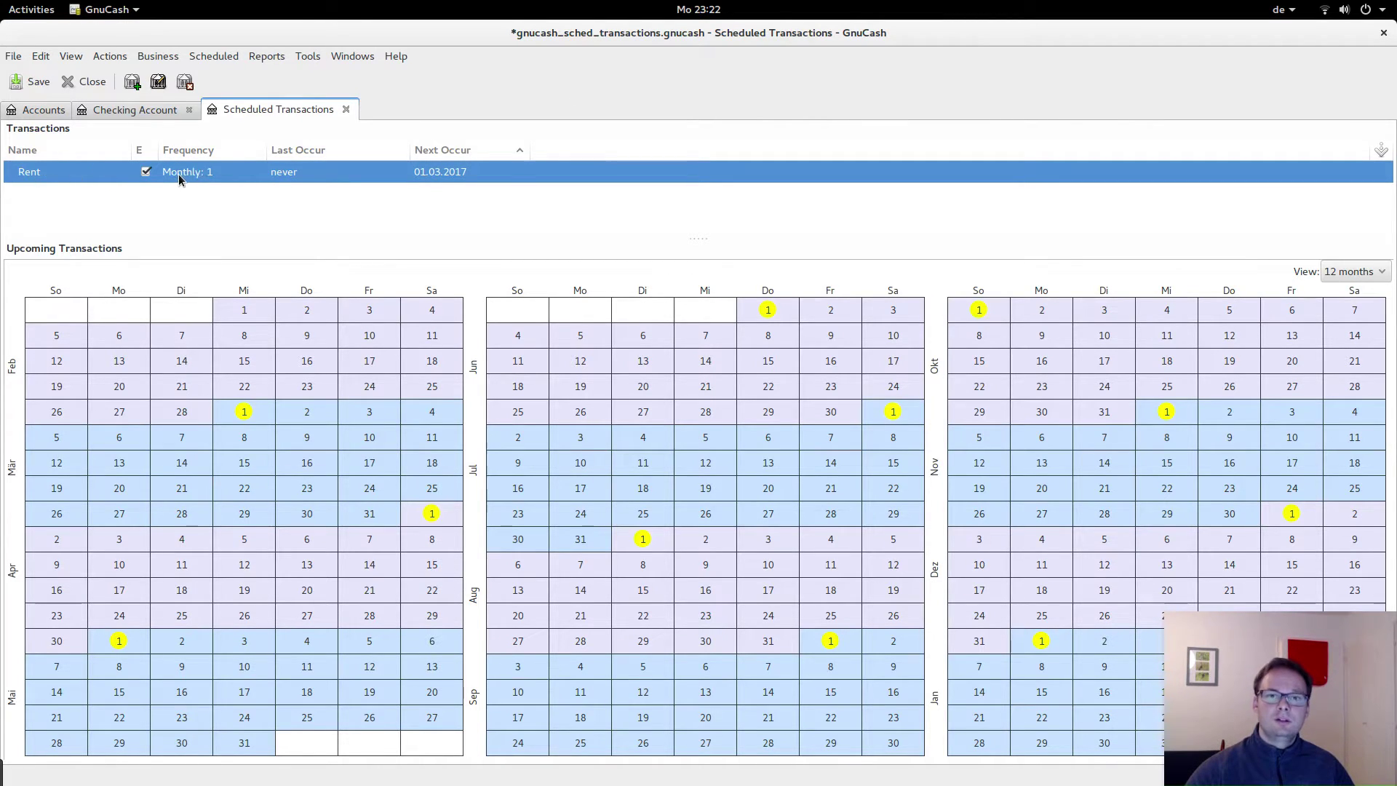
mouse_move(231, 307)
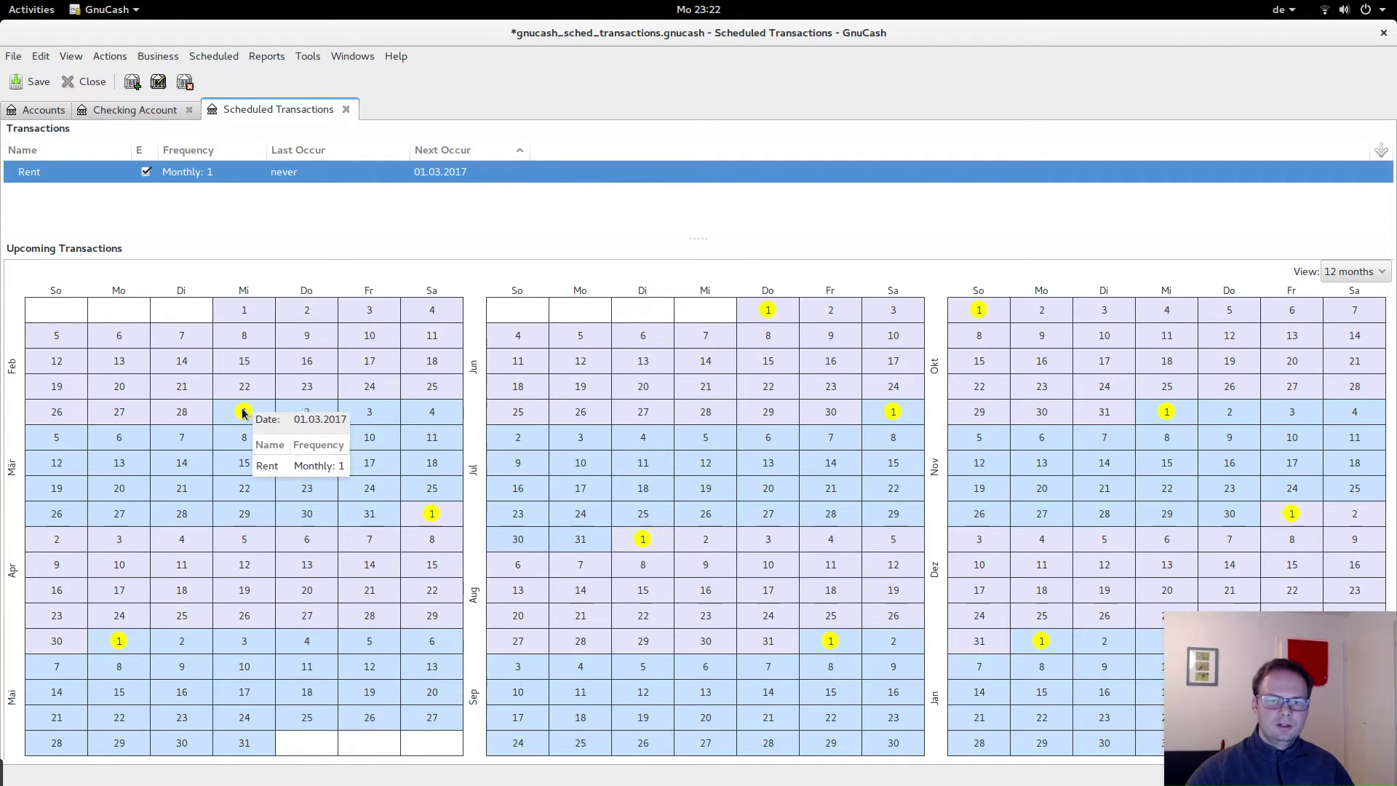